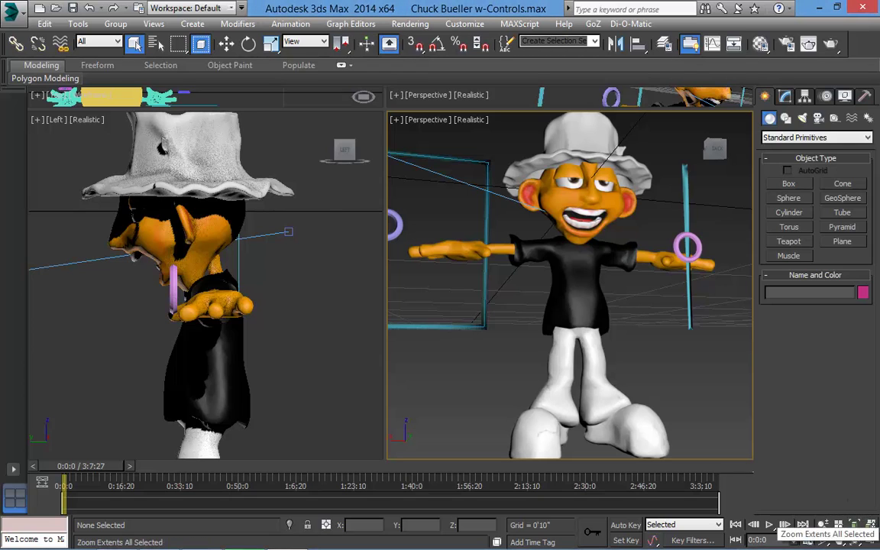
Maximize the Perspective viewport and move the blue circle control inside its square frame to about X 0'3 31/32", Z -0'0 30/32"
{"action": "left_click", "coordinate": [869, 524]}
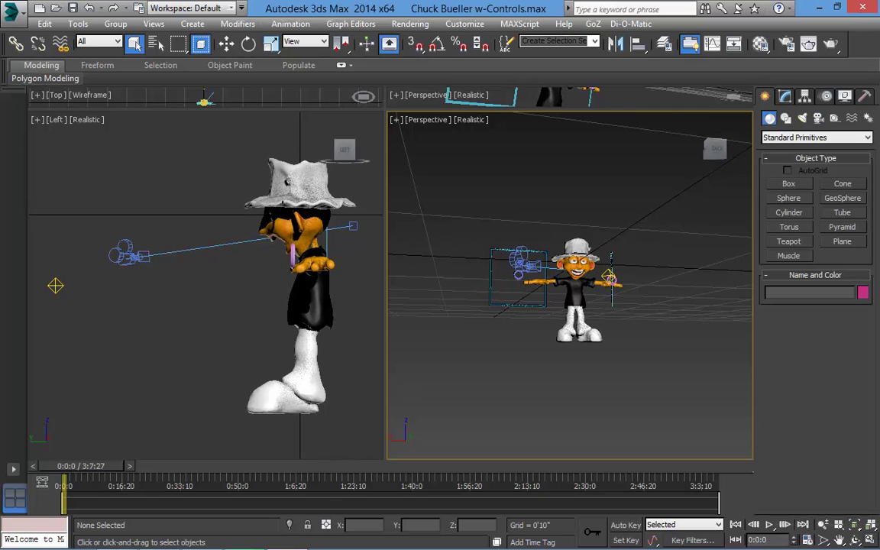
{"action": "left_click", "coordinate": [869, 540]}
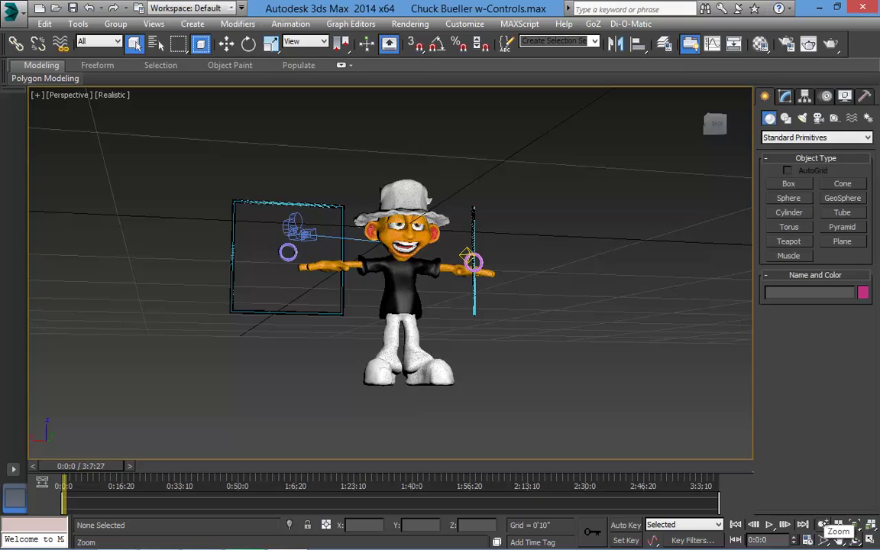
{"action": "left_click", "coordinate": [823, 525]}
{"action": "left_click_drag", "start_coordinate": [431, 289], "coordinate": [632, 382]}
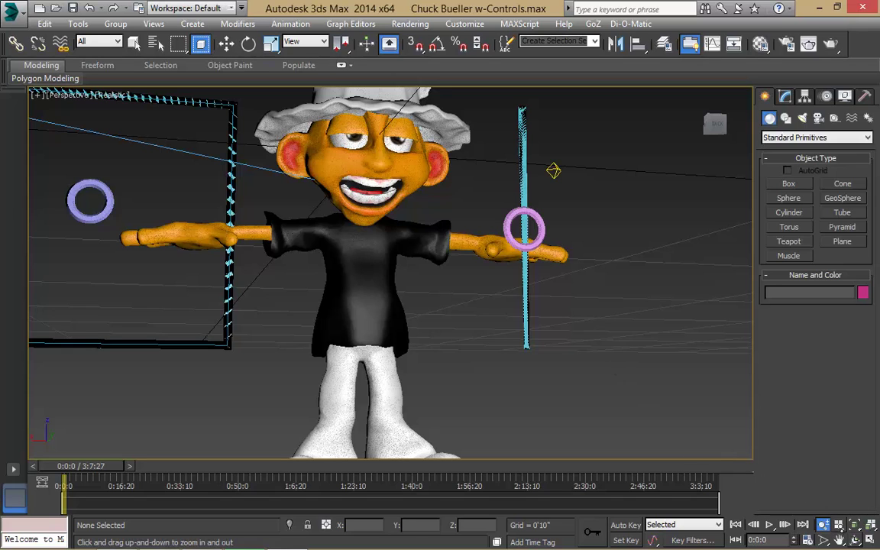
{"action": "key", "text": "ctrl+p"}
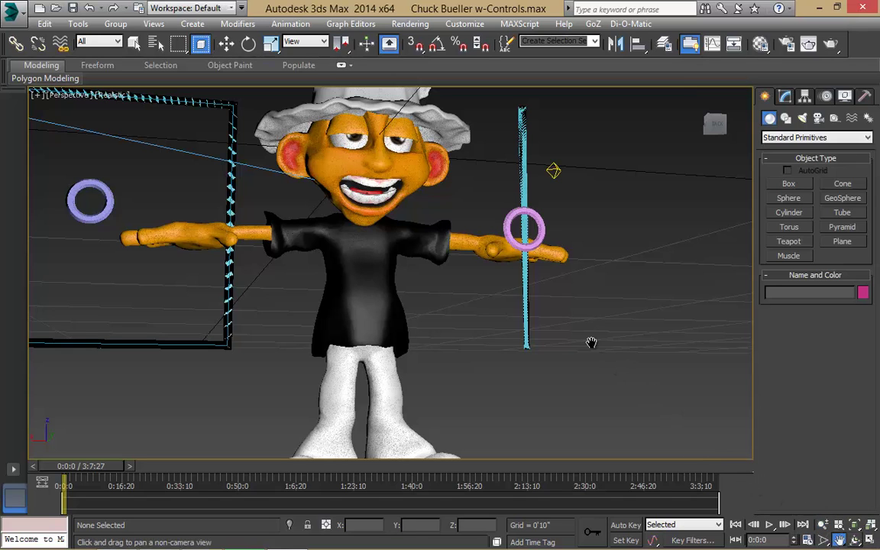
{"action": "left_click_drag", "start_coordinate": [390, 244], "coordinate": [521, 328]}
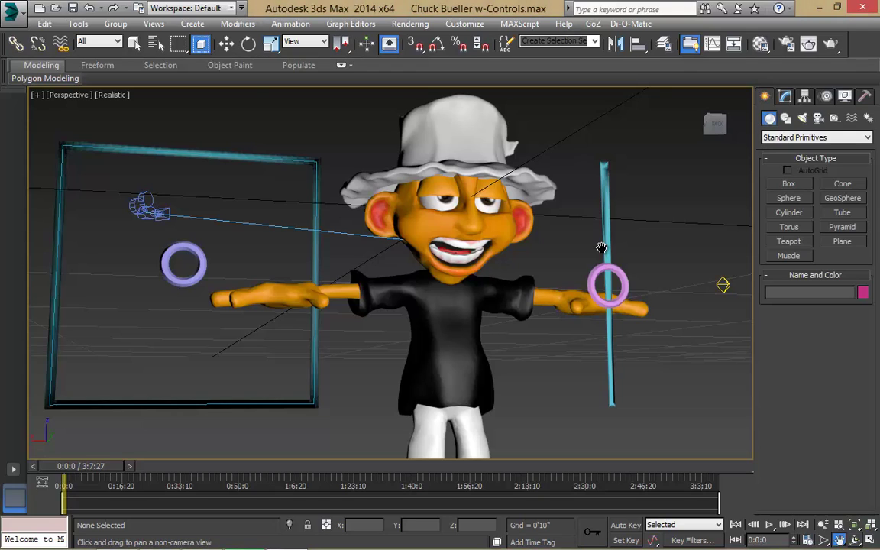
{"action": "key", "text": "w"}
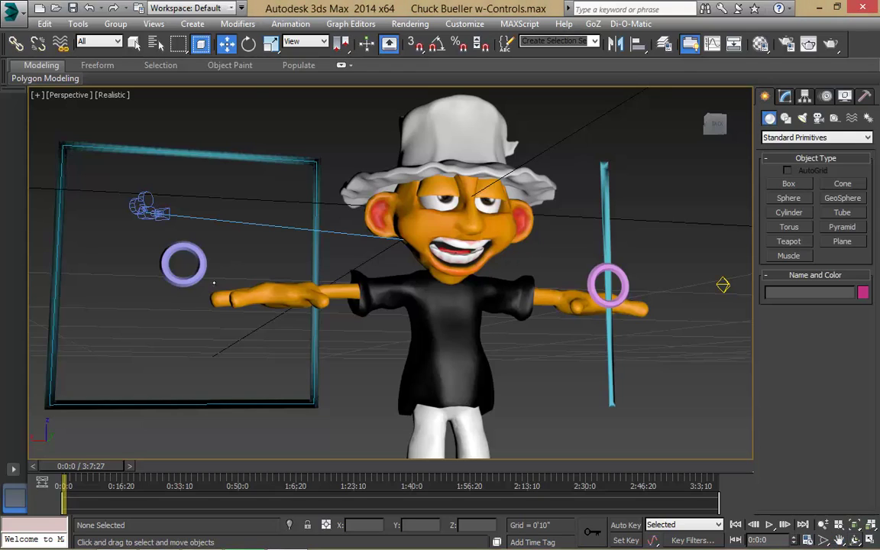
{"action": "left_click", "coordinate": [202, 276]}
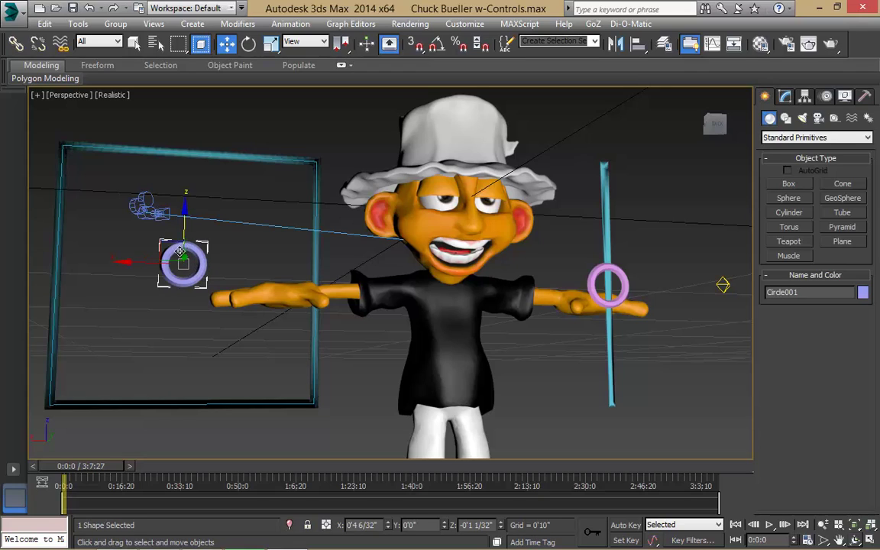
{"action": "left_click_drag", "start_coordinate": [164, 244], "coordinate": [182, 243]}
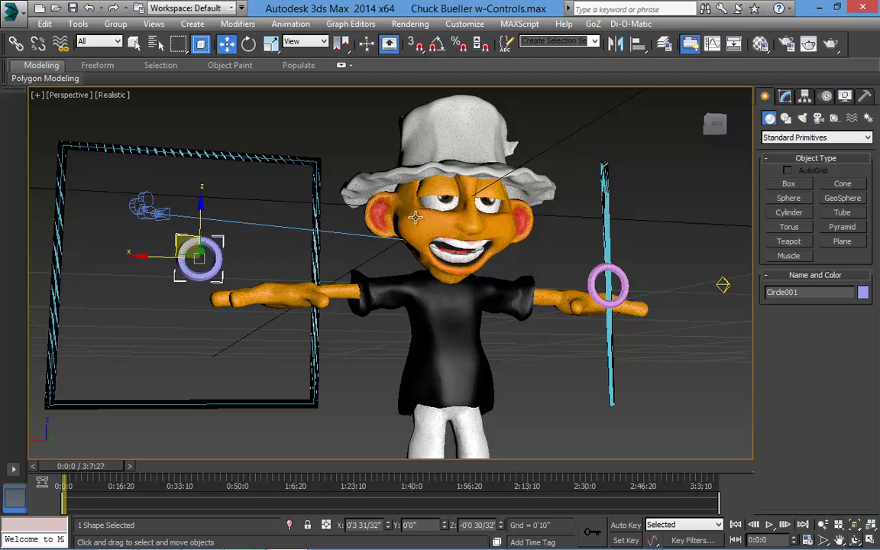
Test the eyelids by moving the pink circle control down its vertical frame and back up to about Z -0'1 2/32"
{"action": "left_click", "coordinate": [622, 270]}
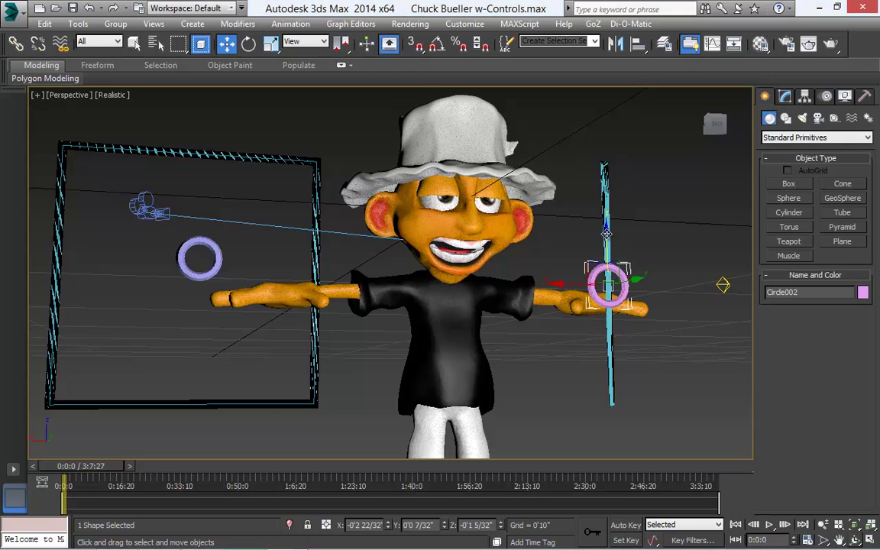
{"action": "left_click", "coordinate": [609, 274]}
{"action": "left_click_drag", "start_coordinate": [606, 252], "coordinate": [605, 393]}
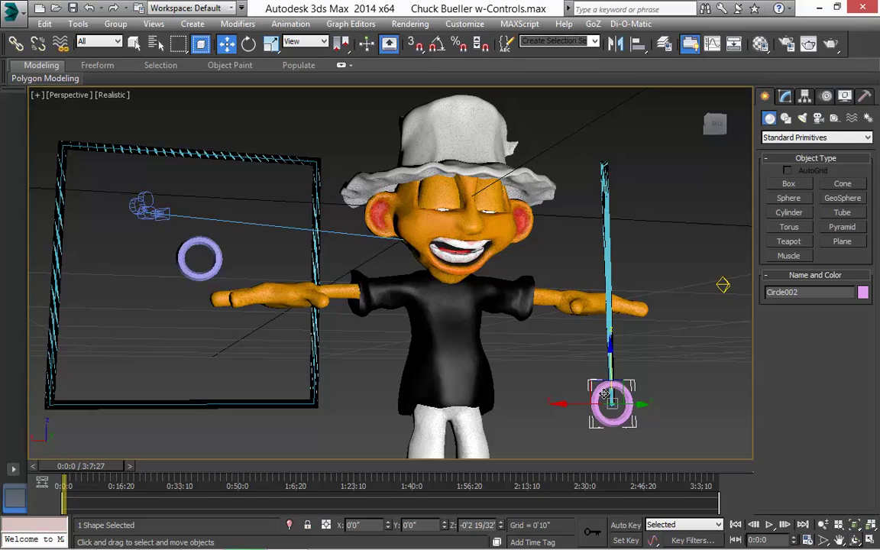
{"action": "left_click_drag", "start_coordinate": [585, 219], "coordinate": [627, 254]}
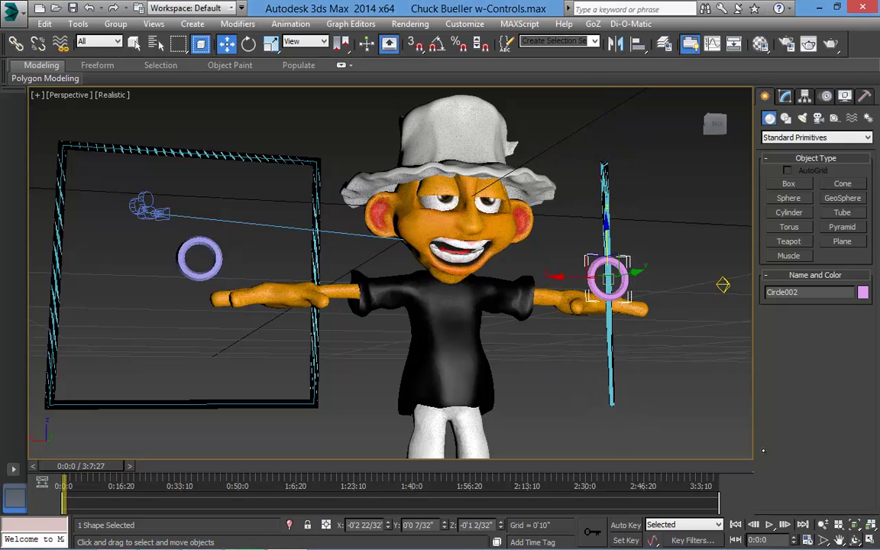
Examine the character's face and both circle controls from the front at close and medium distance
{"action": "left_click", "coordinate": [823, 524]}
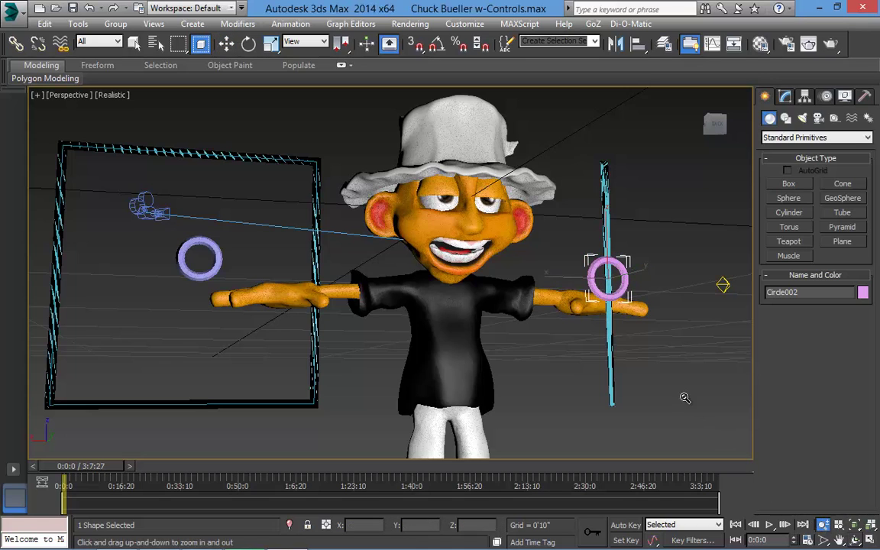
{"action": "left_click_drag", "start_coordinate": [546, 312], "coordinate": [570, 284]}
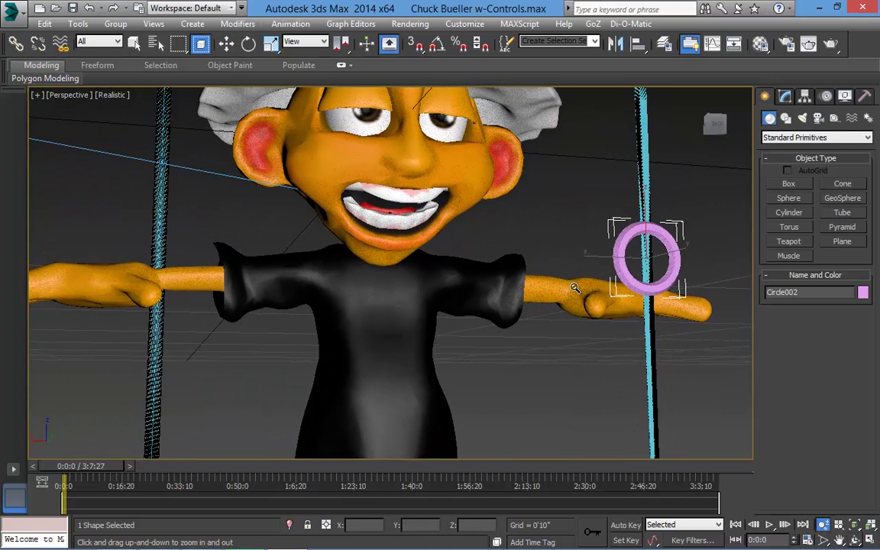
{"action": "left_click", "coordinate": [839, 540]}
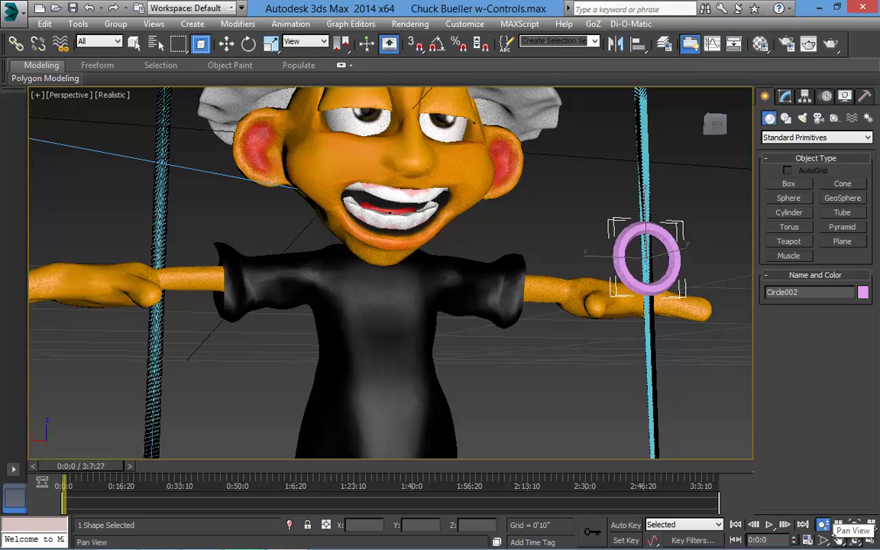
{"action": "left_click_drag", "start_coordinate": [488, 200], "coordinate": [746, 399]}
{"action": "left_click", "coordinate": [823, 525]}
{"action": "left_click_drag", "start_coordinate": [602, 281], "coordinate": [606, 304]}
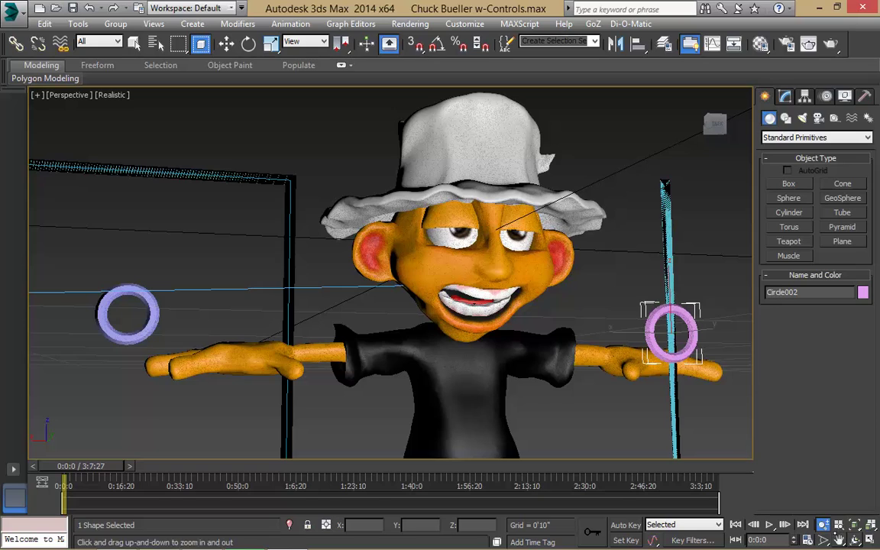
{"action": "left_click", "coordinate": [839, 540]}
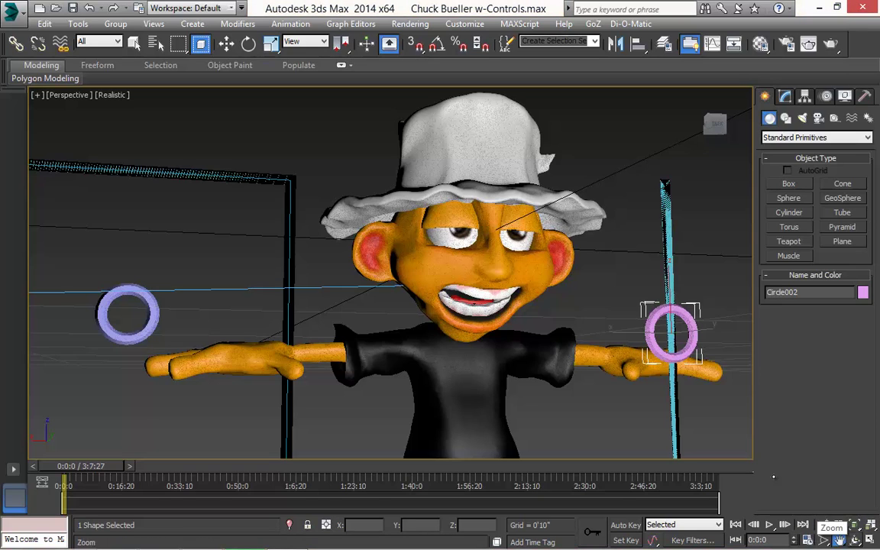
{"action": "left_click_drag", "start_coordinate": [644, 327], "coordinate": [626, 294]}
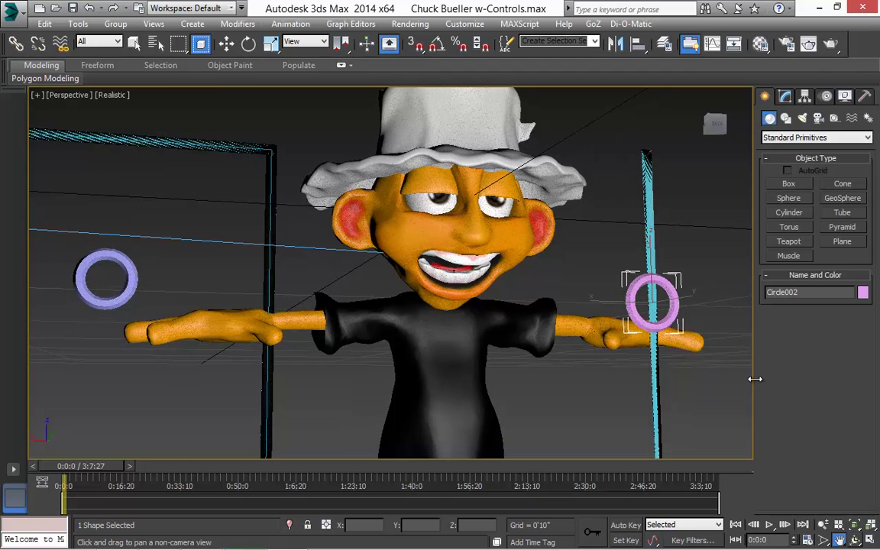
{"action": "key", "text": "alt+z"}
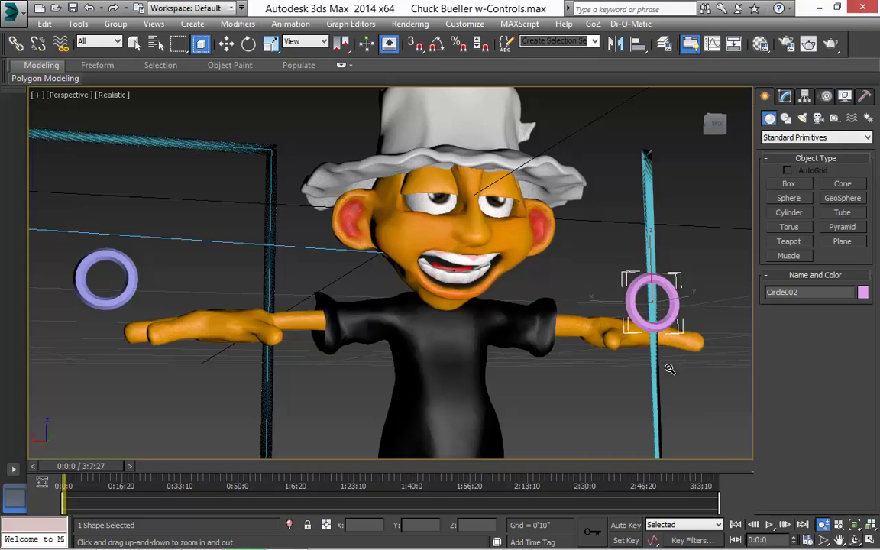
{"action": "left_click_drag", "start_coordinate": [617, 306], "coordinate": [723, 387]}
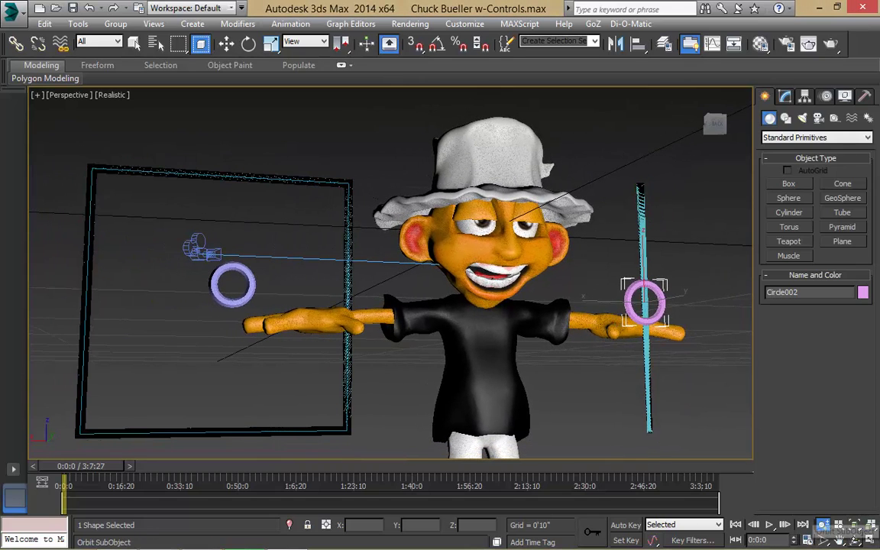
Inspect the character and its facial control frames from different angles by orbiting around them
{"action": "left_click", "coordinate": [855, 539]}
{"action": "left_click_drag", "start_coordinate": [422, 269], "coordinate": [706, 419]}
{"action": "left_click", "coordinate": [823, 524]}
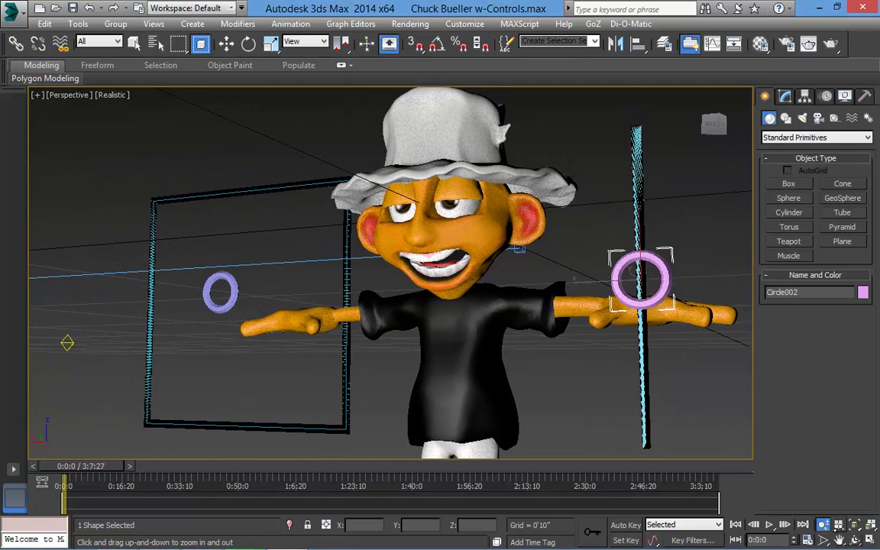
{"action": "key", "text": "ctrl+p"}
{"action": "left_click_drag", "start_coordinate": [660, 355], "coordinate": [597, 334]}
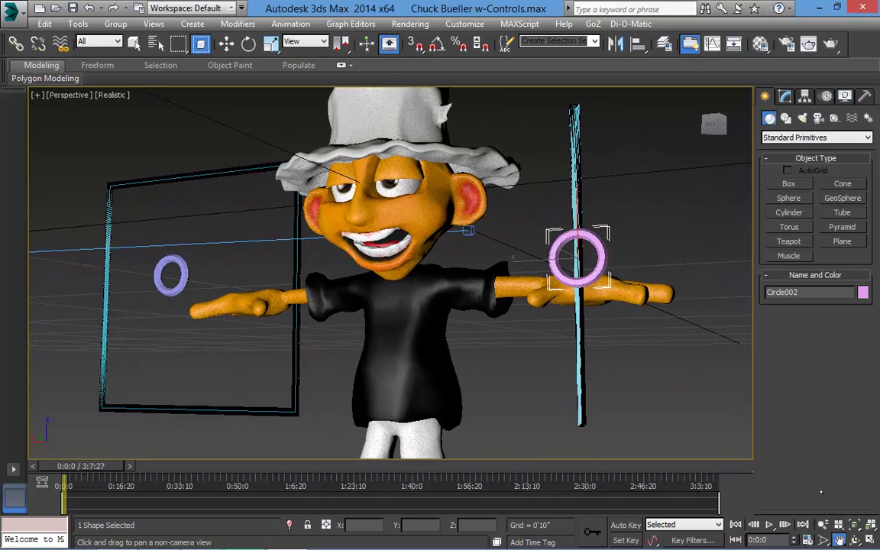
{"action": "key", "text": "ctrl+r"}
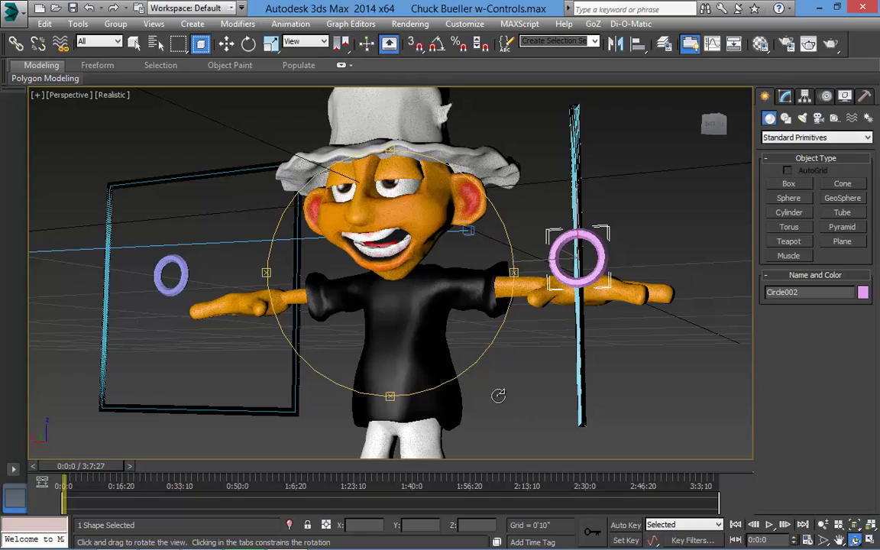
{"action": "left_click_drag", "start_coordinate": [371, 267], "coordinate": [640, 372]}
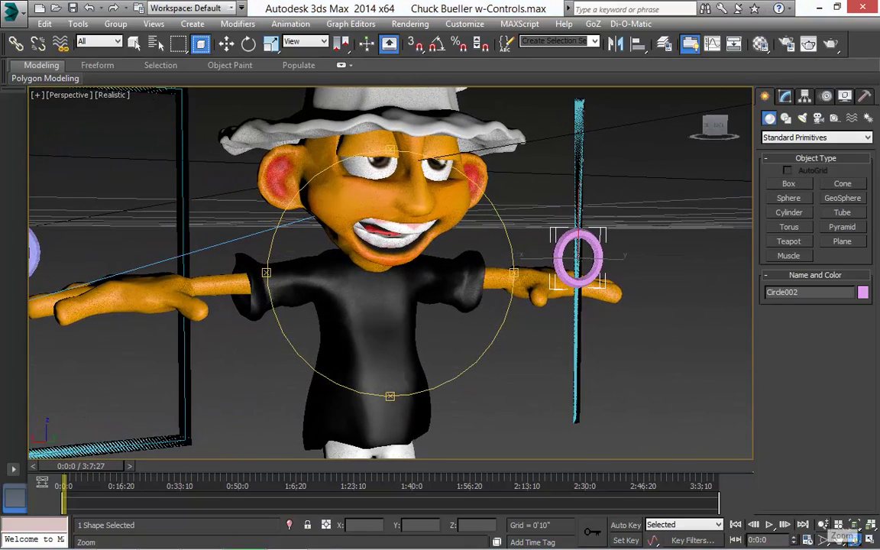
Unhide the Chuck Bueller Morphs layer in the layer manager to show the morph heads beside the character
{"action": "key", "text": "alt+z"}
{"action": "left_click_drag", "start_coordinate": [518, 229], "coordinate": [573, 353]}
{"action": "key", "text": "ctrl+p"}
{"action": "left_click_drag", "start_coordinate": [682, 298], "coordinate": [496, 307]}
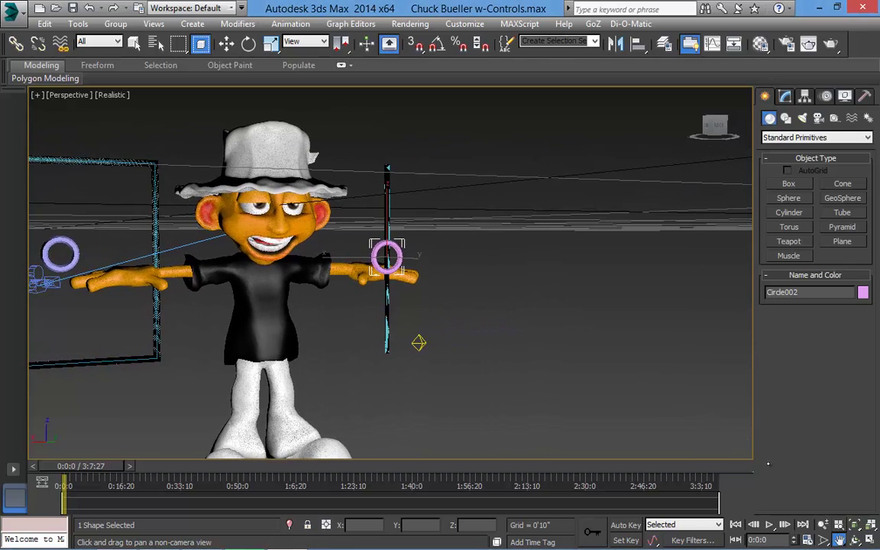
{"action": "key", "text": "alt+z"}
{"action": "left_click_drag", "start_coordinate": [552, 320], "coordinate": [665, 414]}
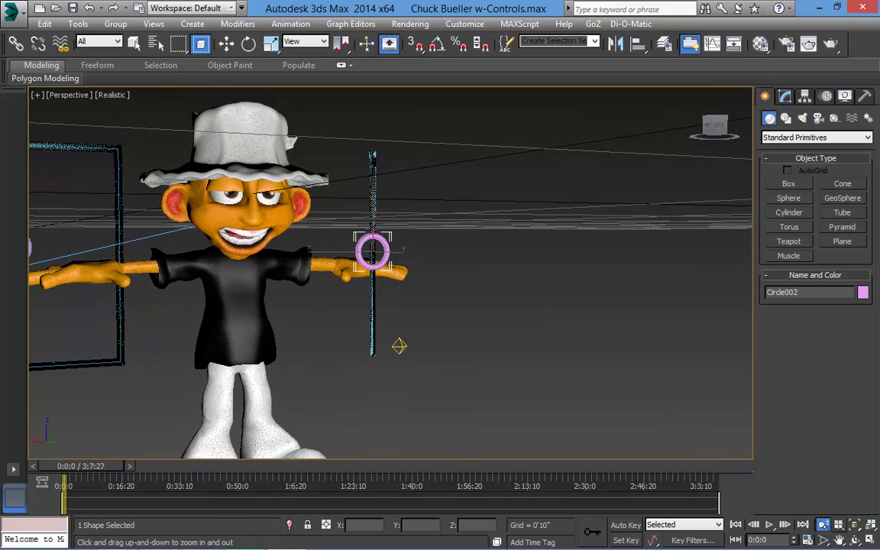
{"action": "key", "text": "ctrl+p"}
{"action": "left_click_drag", "start_coordinate": [566, 340], "coordinate": [543, 311]}
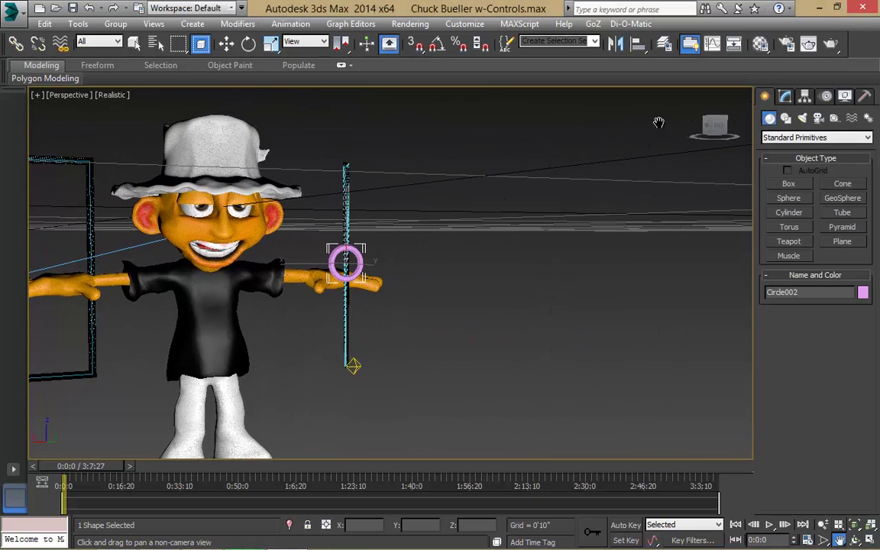
{"action": "left_click", "coordinate": [664, 44]}
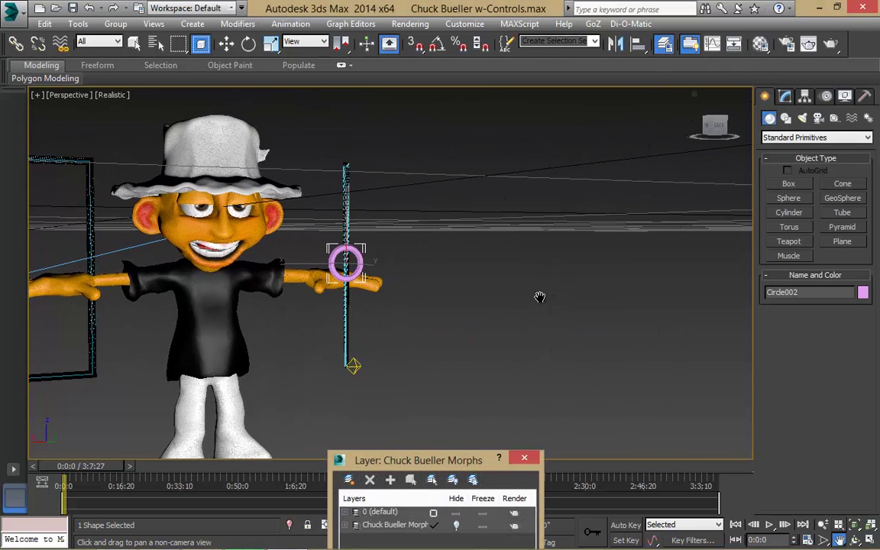
{"action": "left_click_drag", "start_coordinate": [465, 462], "coordinate": [453, 203]}
{"action": "left_click_drag", "start_coordinate": [347, 186], "coordinate": [619, 277]}
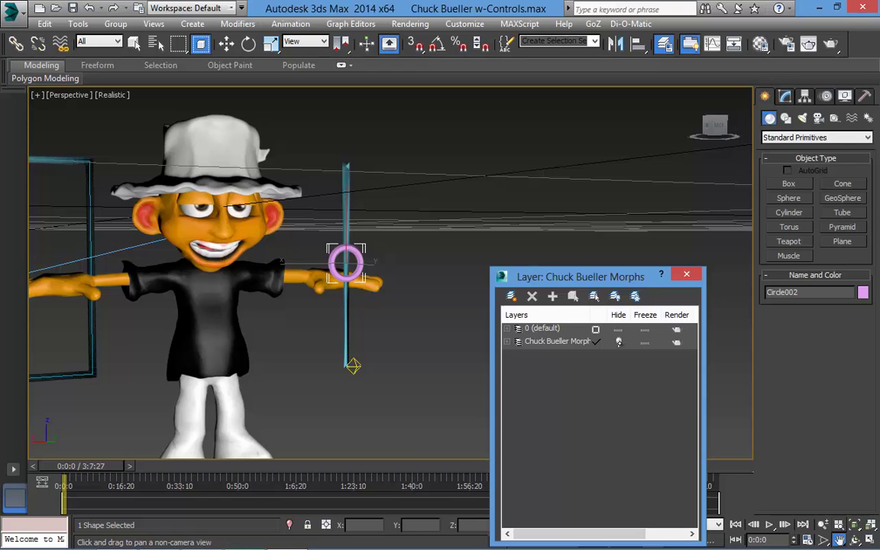
{"action": "left_click", "coordinate": [619, 342]}
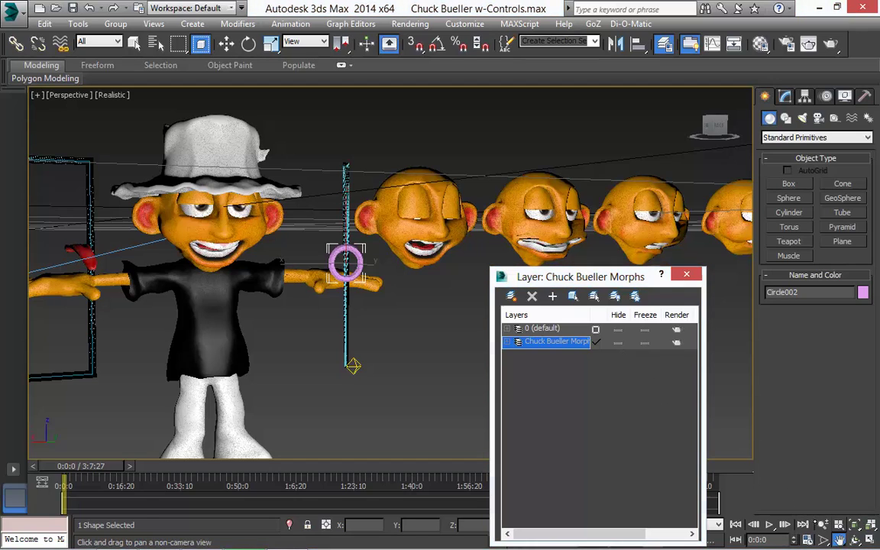
Check the object names of the first three morph heads beside the character, selecting them one after another
{"action": "key", "text": "alt+z"}
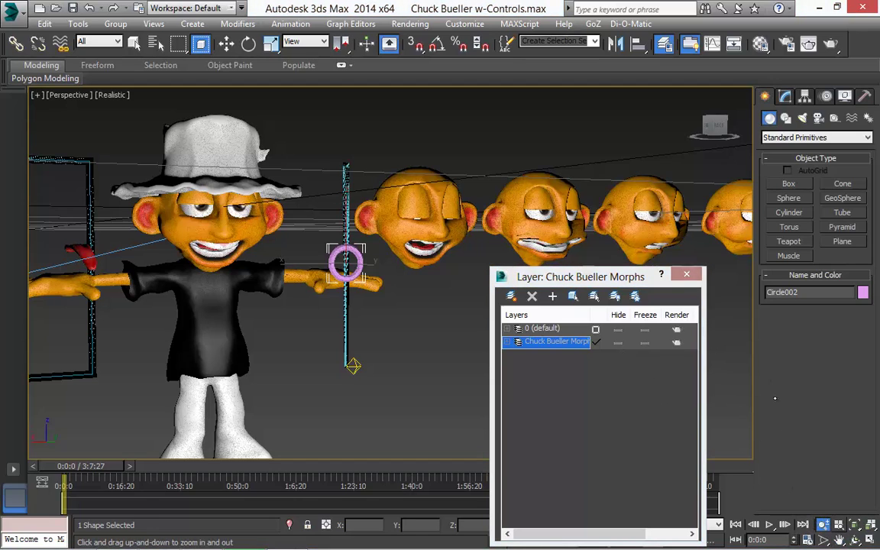
{"action": "left_click_drag", "start_coordinate": [619, 278], "coordinate": [583, 348]}
{"action": "key", "text": "w"}
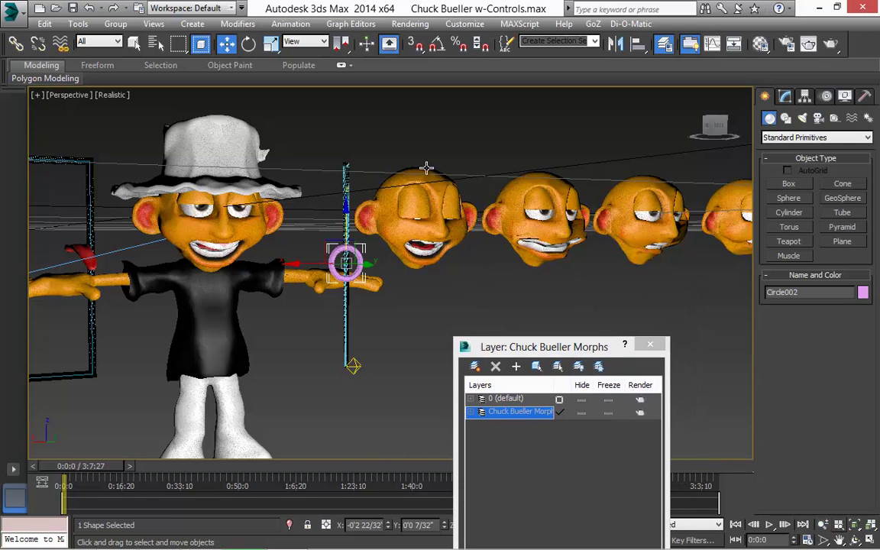
{"action": "left_click", "coordinate": [423, 176]}
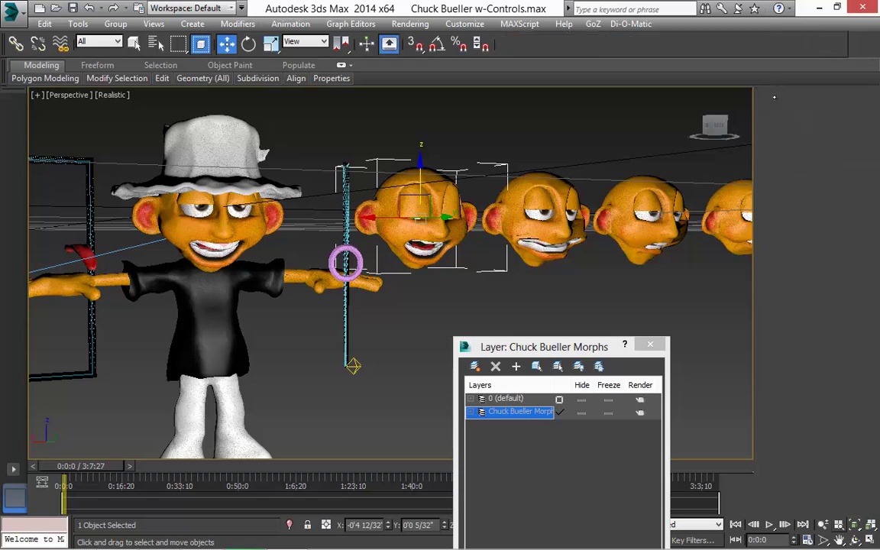
{"action": "left_click", "coordinate": [786, 96]}
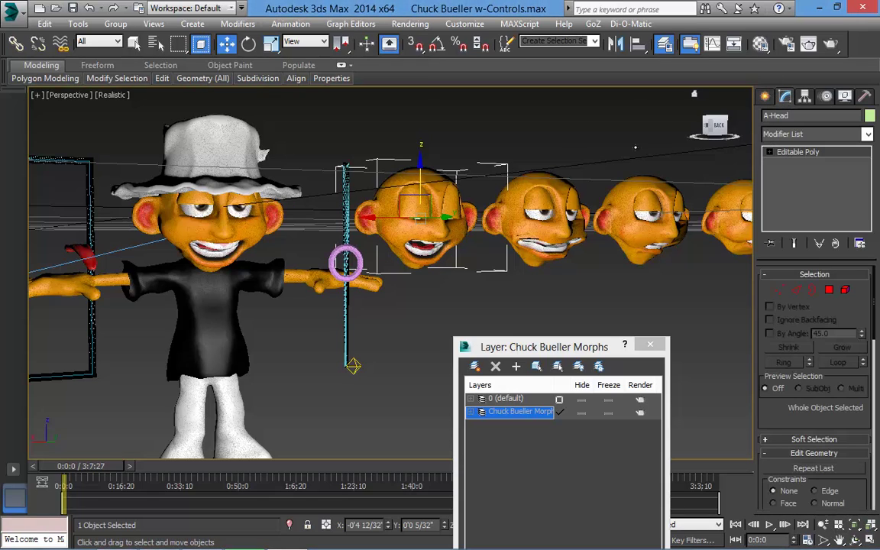
{"action": "left_click", "coordinate": [539, 180]}
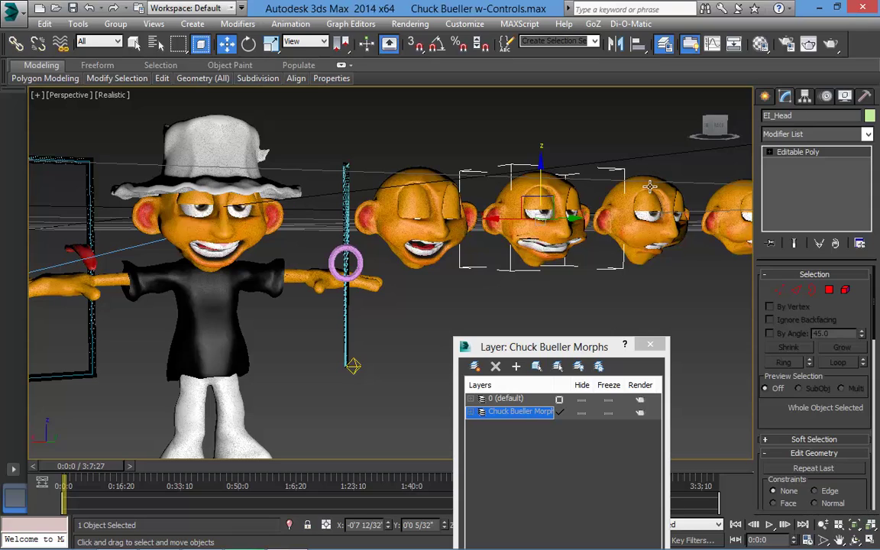
{"action": "left_click", "coordinate": [649, 187]}
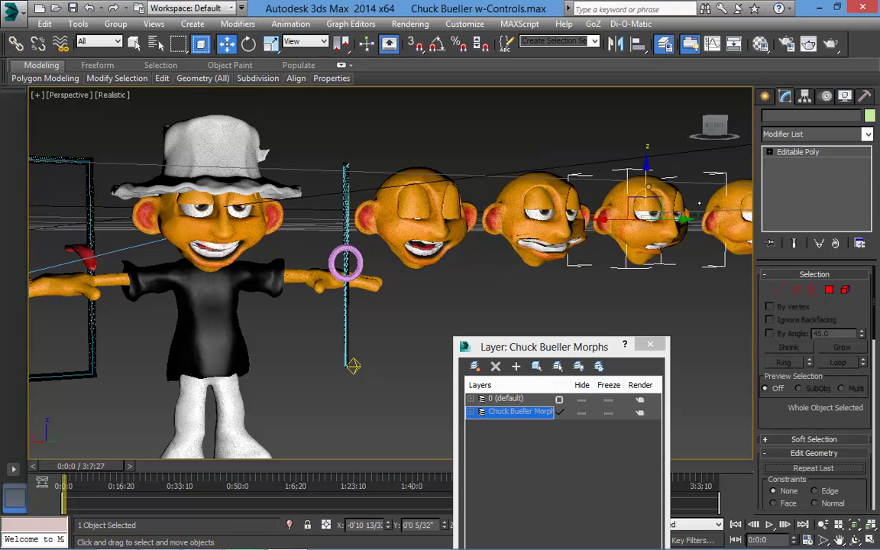
Check the object names of the fourth to seventh morph heads in the row, selecting them one after another
{"action": "left_click", "coordinate": [741, 187]}
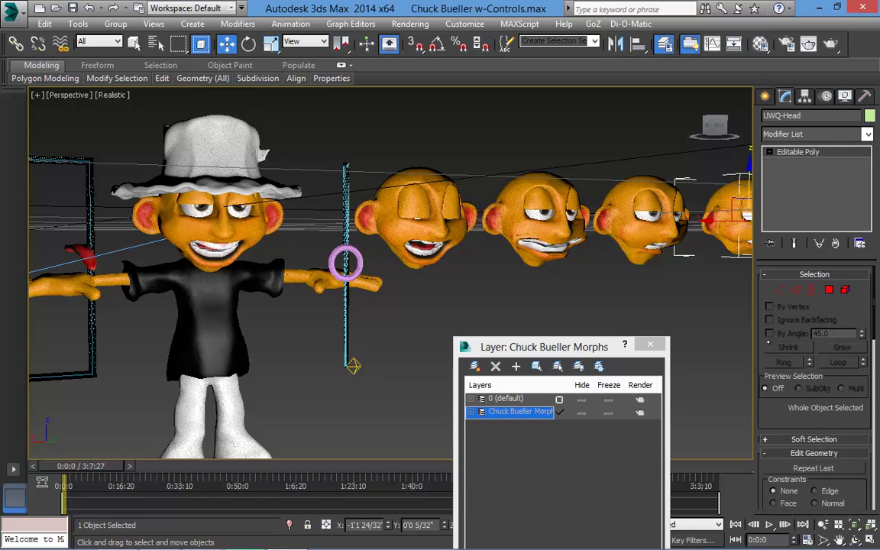
{"action": "left_click", "coordinate": [839, 539]}
{"action": "left_click_drag", "start_coordinate": [687, 272], "coordinate": [365, 306]}
{"action": "left_click_drag", "start_coordinate": [616, 265], "coordinate": [546, 266]}
{"action": "key", "text": "w"}
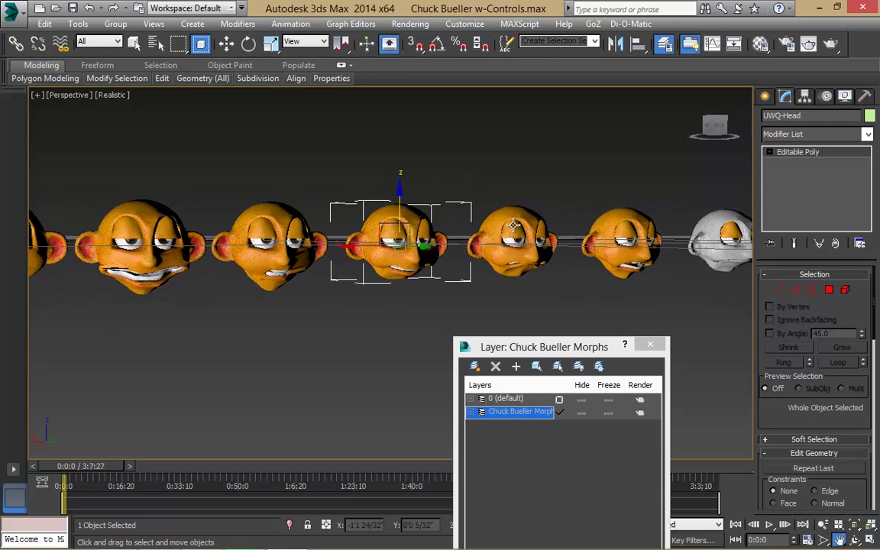
{"action": "left_click", "coordinate": [517, 214]}
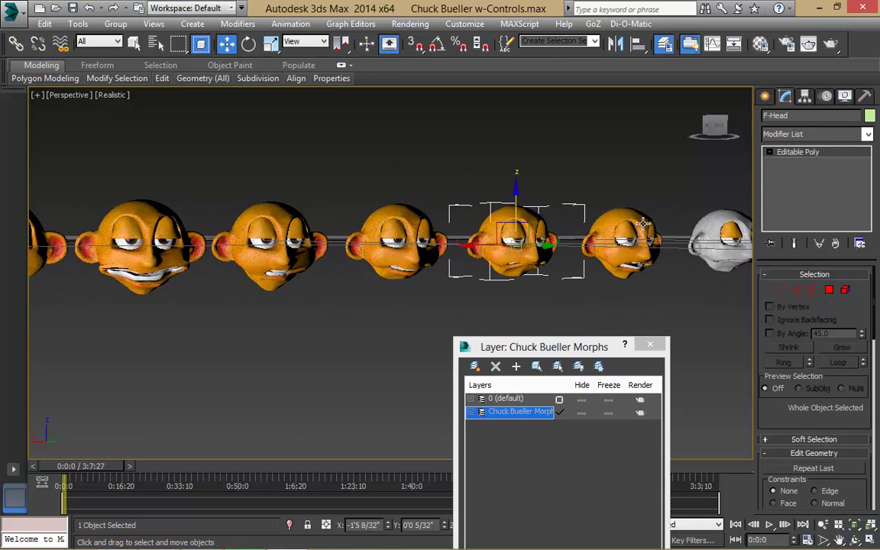
{"action": "left_click", "coordinate": [636, 216]}
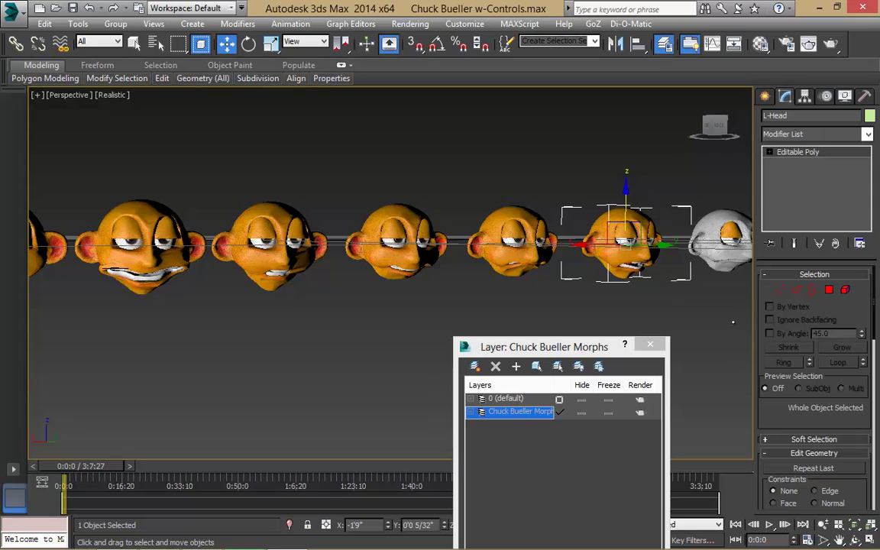
{"action": "left_click", "coordinate": [724, 215]}
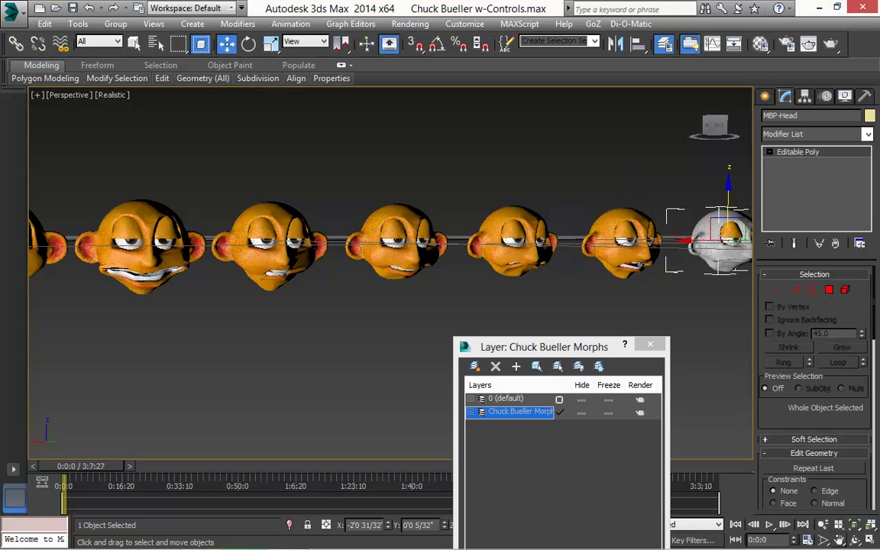
Examine the grey morph head and the last two heads of the row at close range
{"action": "middle_click_drag", "start_coordinate": [623, 241], "coordinate": [386, 255]}
{"action": "key", "text": "z"}
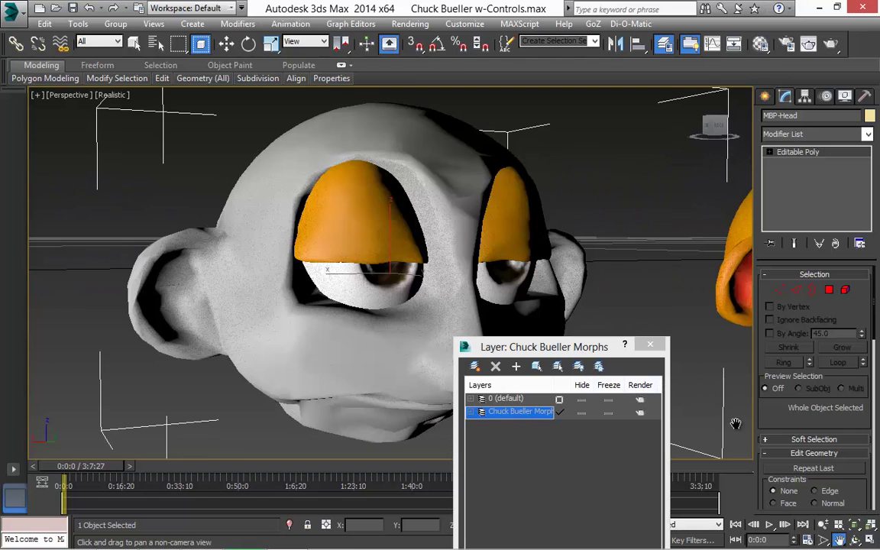
{"action": "left_click_drag", "start_coordinate": [619, 246], "coordinate": [401, 240]}
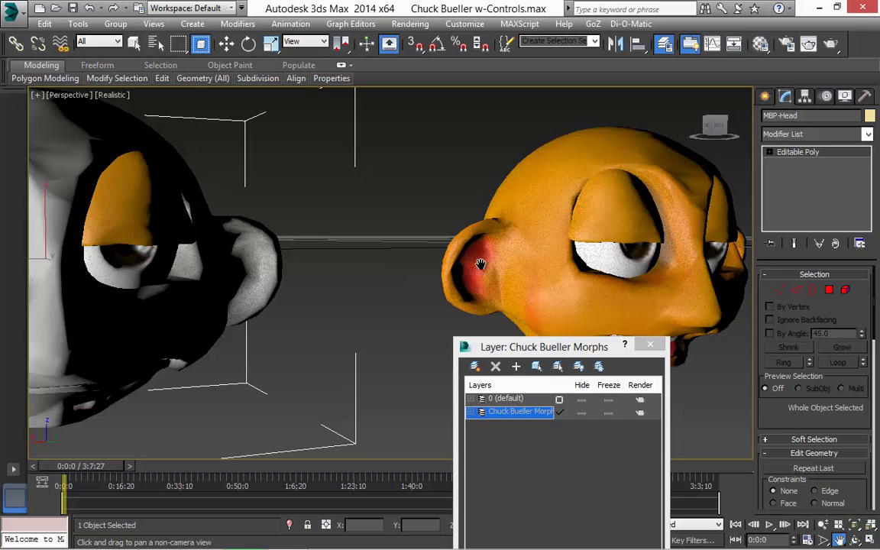
{"action": "left_click_drag", "start_coordinate": [606, 249], "coordinate": [305, 252]}
{"action": "left_click_drag", "start_coordinate": [668, 231], "coordinate": [385, 195]}
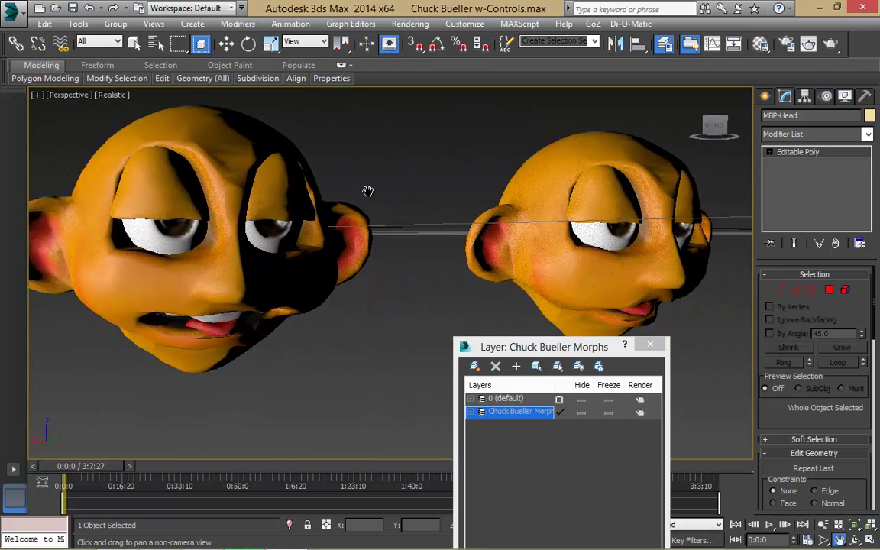
{"action": "left_click_drag", "start_coordinate": [603, 237], "coordinate": [532, 239]}
{"action": "middle_click_drag", "start_coordinate": [532, 237], "coordinate": [477, 263], "text": "alt"}
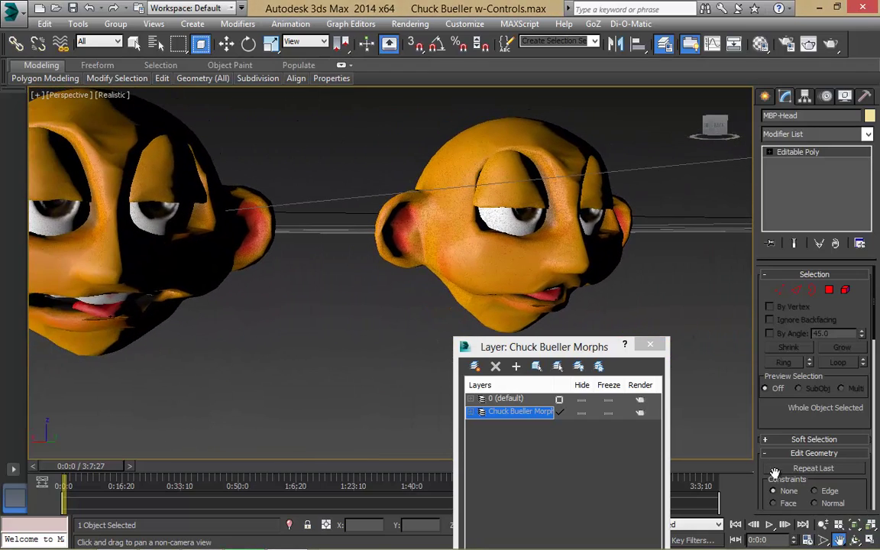
Review the whole row of morph heads from a distance, back to the character and its controls
{"action": "left_click", "coordinate": [822, 524]}
{"action": "left_click_drag", "start_coordinate": [443, 191], "coordinate": [480, 352]}
{"action": "left_click_drag", "start_coordinate": [395, 227], "coordinate": [472, 334]}
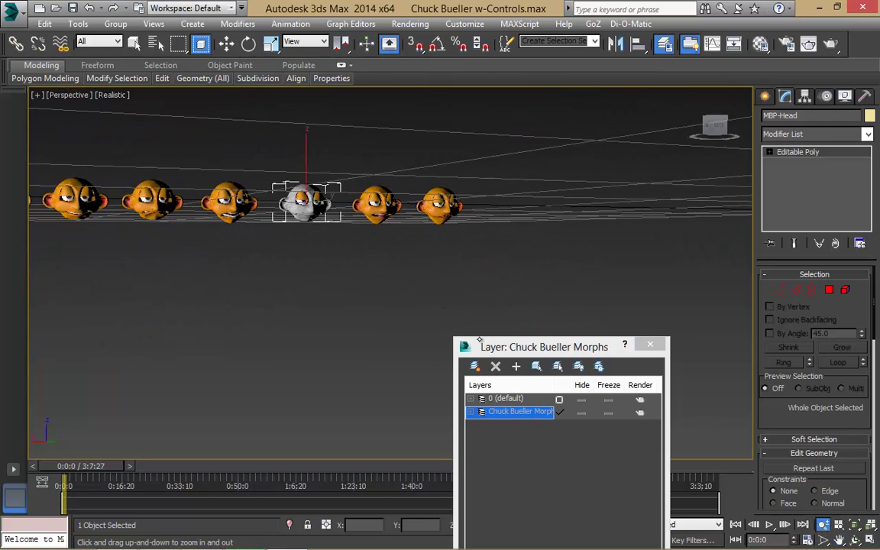
{"action": "left_click", "coordinate": [839, 539]}
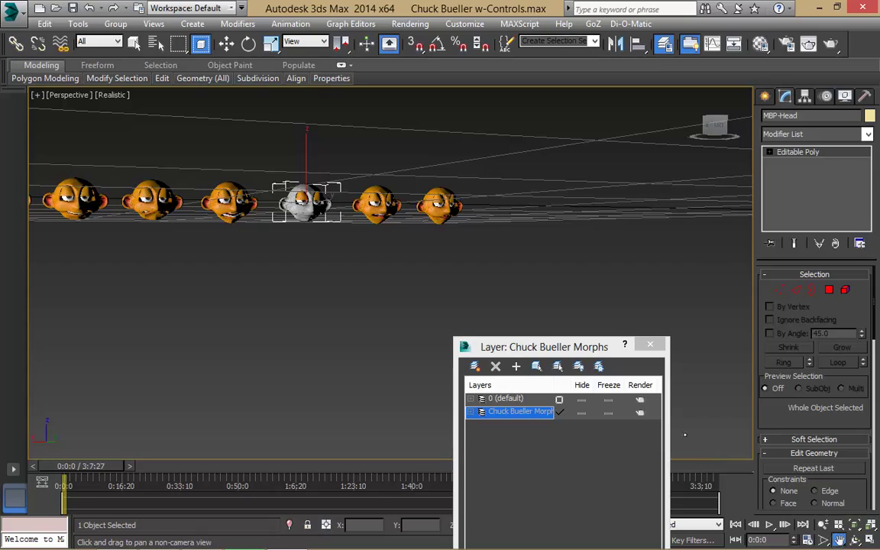
{"action": "left_click_drag", "start_coordinate": [312, 249], "coordinate": [443, 241]}
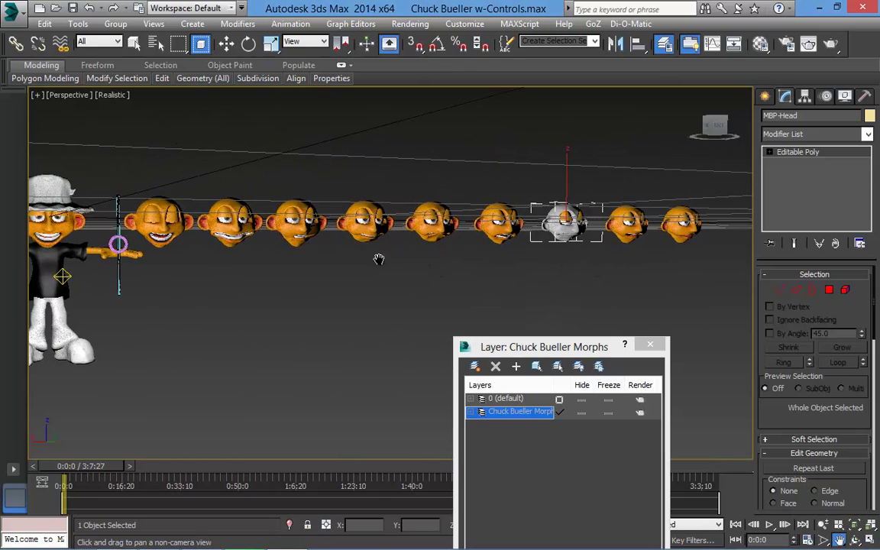
{"action": "left_click_drag", "start_coordinate": [329, 235], "coordinate": [485, 236]}
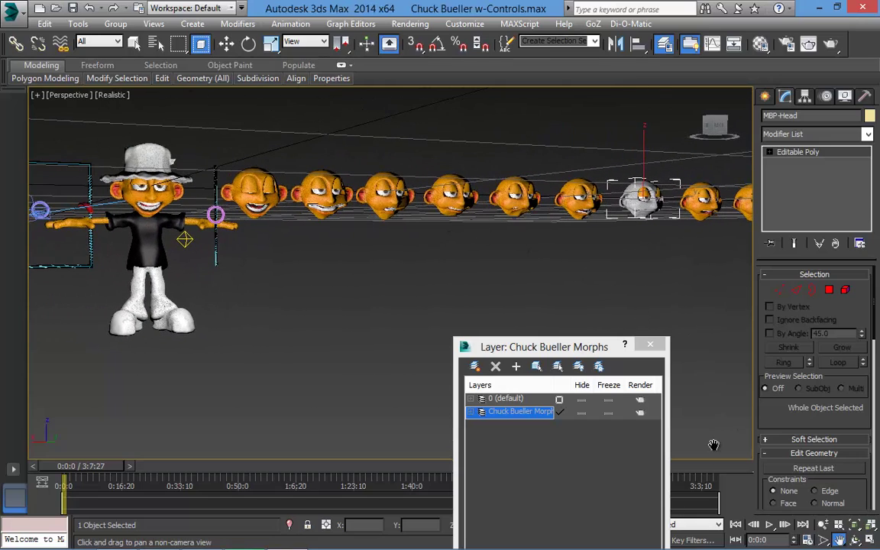
{"action": "left_click", "coordinate": [823, 524]}
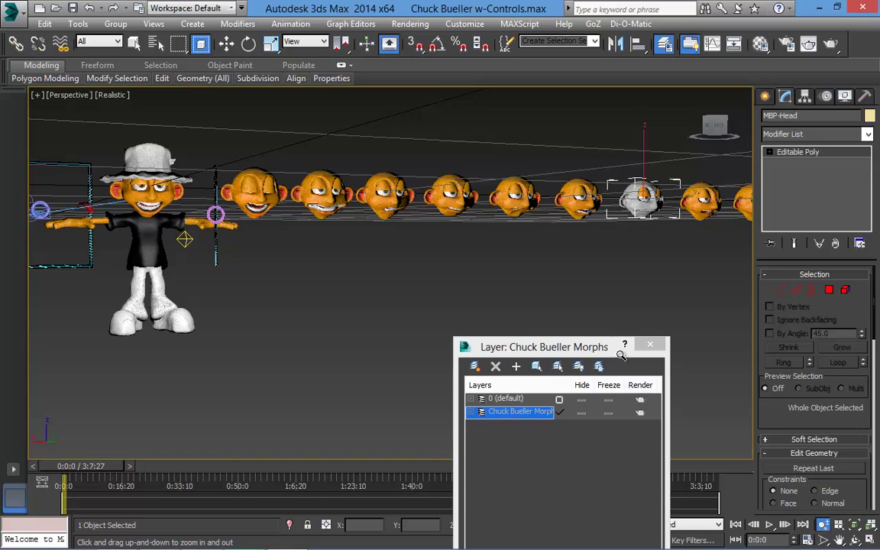
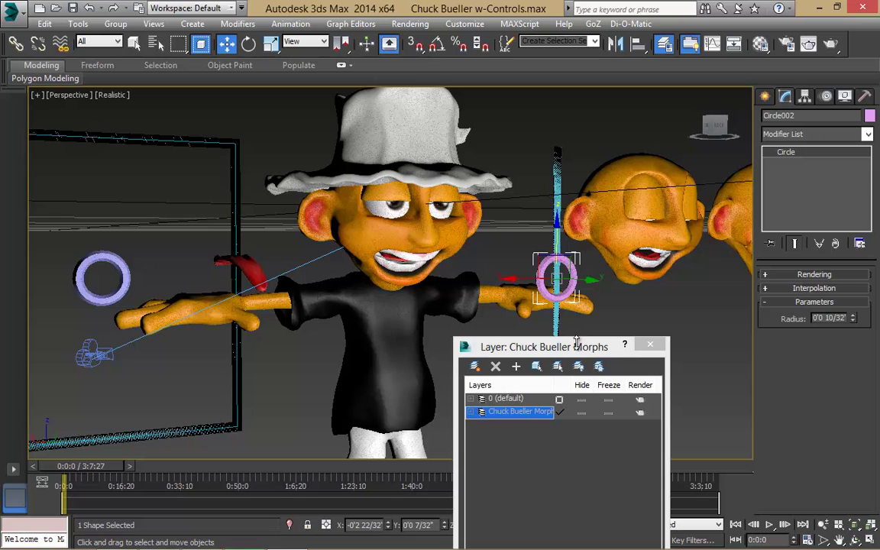
Move the layer manager away from the character's controls and lower the pink circle control slightly along its vertical bar
{"action": "left_click_drag", "start_coordinate": [576, 343], "coordinate": [475, 369]}
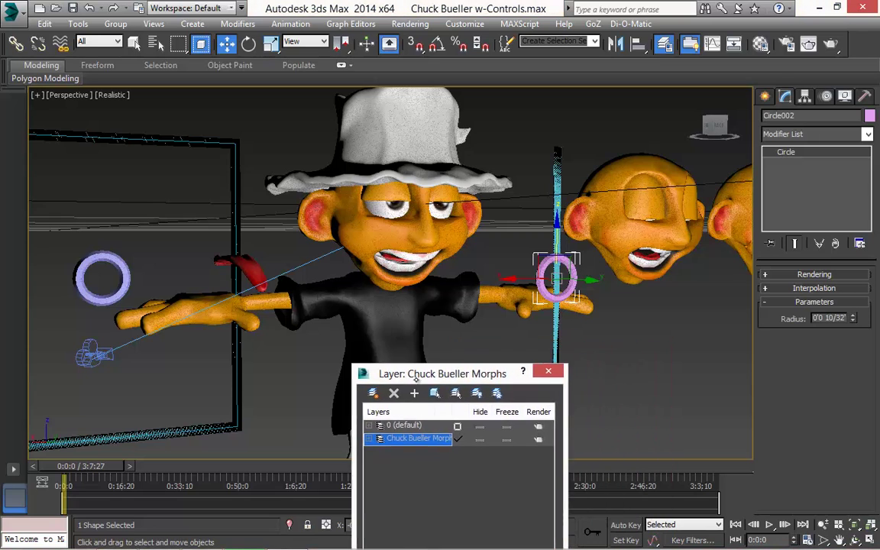
{"action": "left_click_drag", "start_coordinate": [416, 378], "coordinate": [346, 389]}
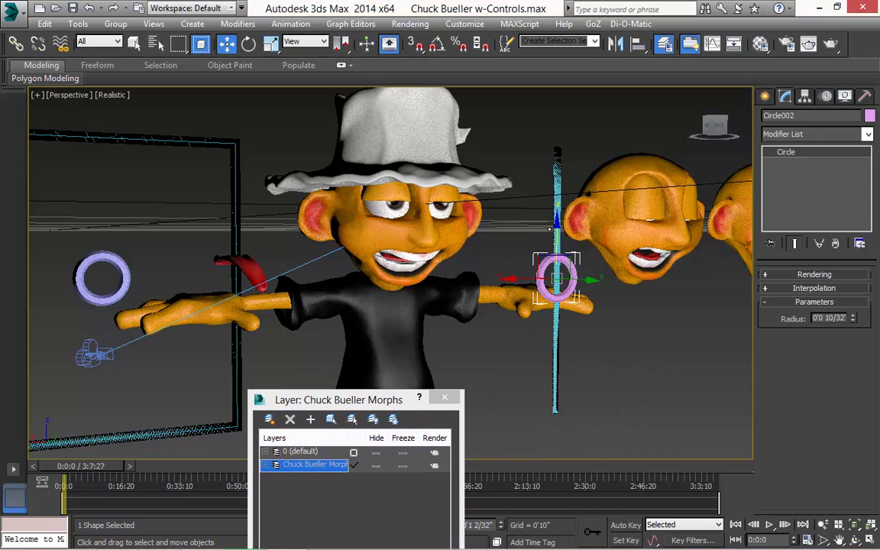
{"action": "mouse_move", "coordinate": [557, 226]}
{"action": "left_mouse_down"}
{"action": "mouse_move", "coordinate": [552, 361]}
{"action": "mouse_move", "coordinate": [549, 228]}
{"action": "mouse_move", "coordinate": [546, 277]}
{"action": "mouse_move", "coordinate": [547, 414]}
{"action": "mouse_move", "coordinate": [551, 283]}
{"action": "mouse_move", "coordinate": [534, 150]}
{"action": "mouse_move", "coordinate": [519, 156]}
{"action": "mouse_move", "coordinate": [505, 382]}
{"action": "mouse_move", "coordinate": [479, 203]}
{"action": "mouse_move", "coordinate": [521, 58]}
{"action": "mouse_move", "coordinate": [556, 269]}
{"action": "mouse_move", "coordinate": [554, 243]}
{"action": "left_mouse_up"}
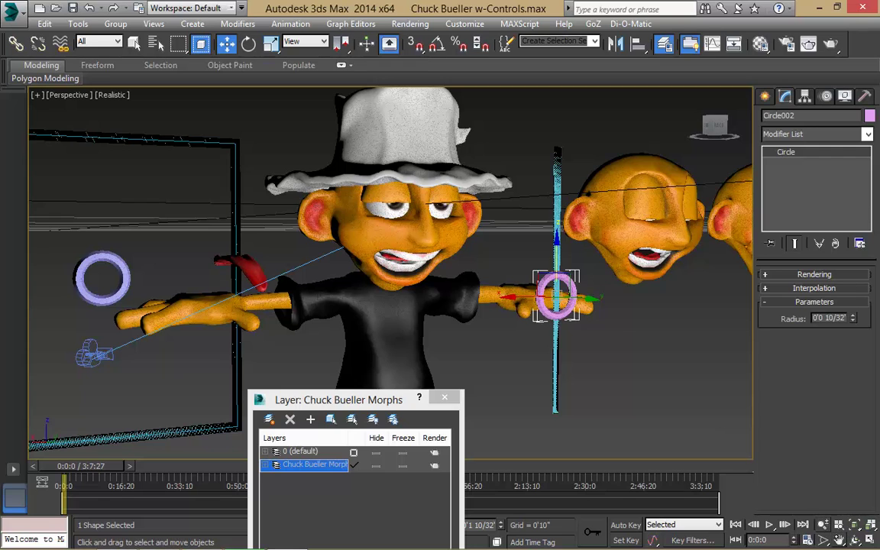
Test the blue circle control by moving it vertically and sideways inside its square frame to reshape the mouth
{"action": "key", "text": "ctrl+p"}
{"action": "left_click_drag", "start_coordinate": [391, 293], "coordinate": [413, 272]}
{"action": "key", "text": "Escape"}
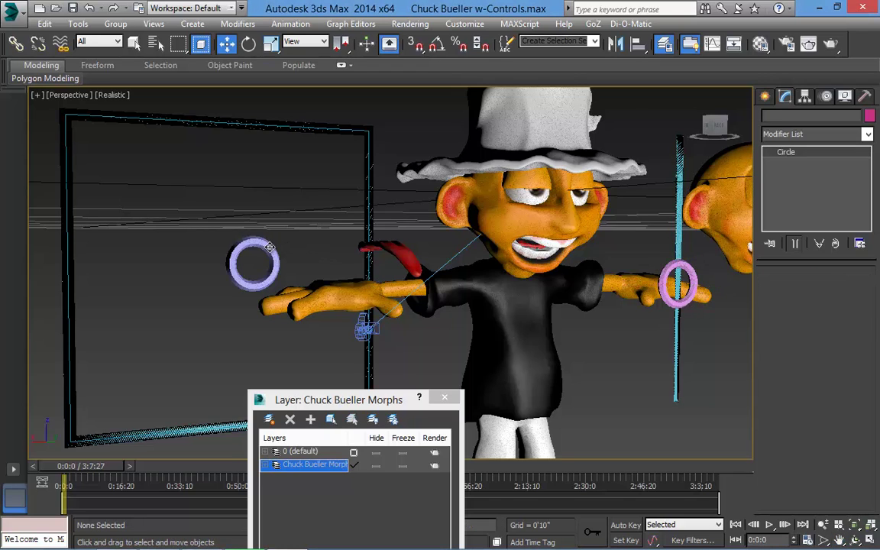
{"action": "left_click", "coordinate": [259, 242]}
{"action": "left_click_drag", "start_coordinate": [252, 209], "coordinate": [260, 256]}
{"action": "mouse_move", "coordinate": [211, 269]}
{"action": "left_mouse_down"}
{"action": "mouse_move", "coordinate": [75, 269]}
{"action": "mouse_move", "coordinate": [313, 257]}
{"action": "mouse_move", "coordinate": [348, 266]}
{"action": "mouse_move", "coordinate": [184, 268]}
{"action": "mouse_move", "coordinate": [198, 263]}
{"action": "left_mouse_up"}
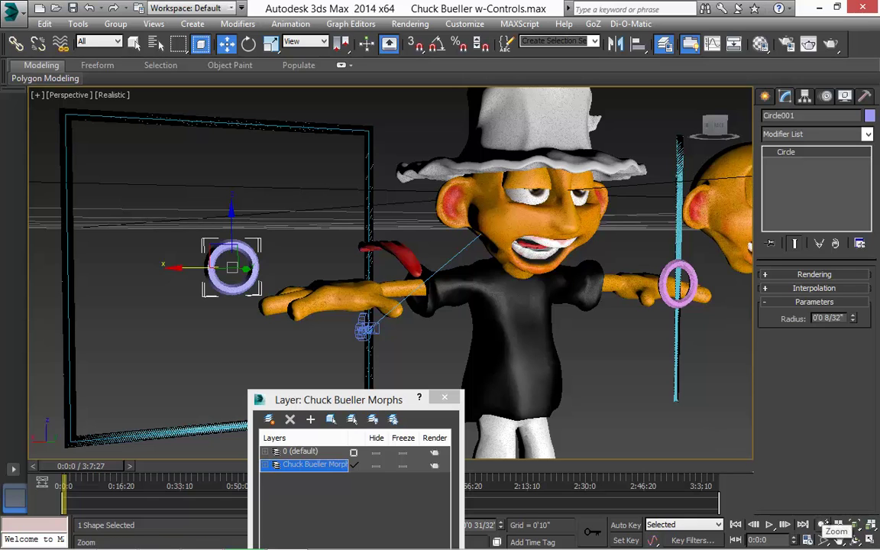
Inspect the character's face from the opposite angle and hide the Chuck Bueller Morphs layer
{"action": "key", "text": "alt+z"}
{"action": "mouse_move", "coordinate": [634, 368]}
{"action": "left_mouse_down"}
{"action": "mouse_move", "coordinate": [639, 338]}
{"action": "mouse_move", "coordinate": [640, 361]}
{"action": "left_mouse_up"}
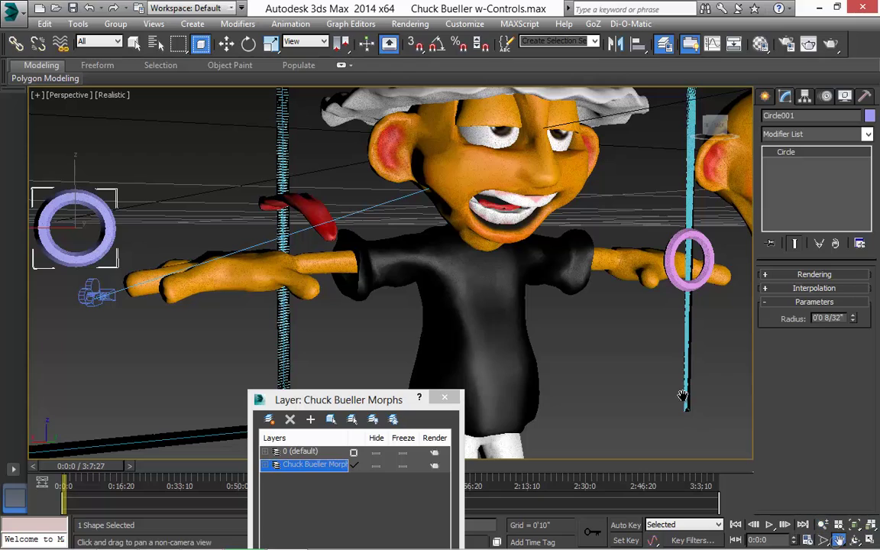
{"action": "middle_click_drag", "start_coordinate": [634, 310], "coordinate": [594, 360]}
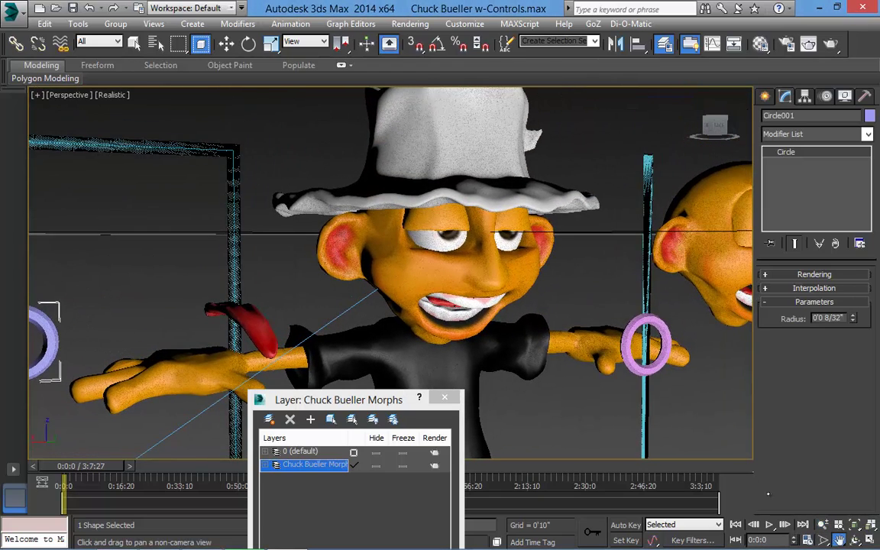
{"action": "key", "text": "ctrl+r"}
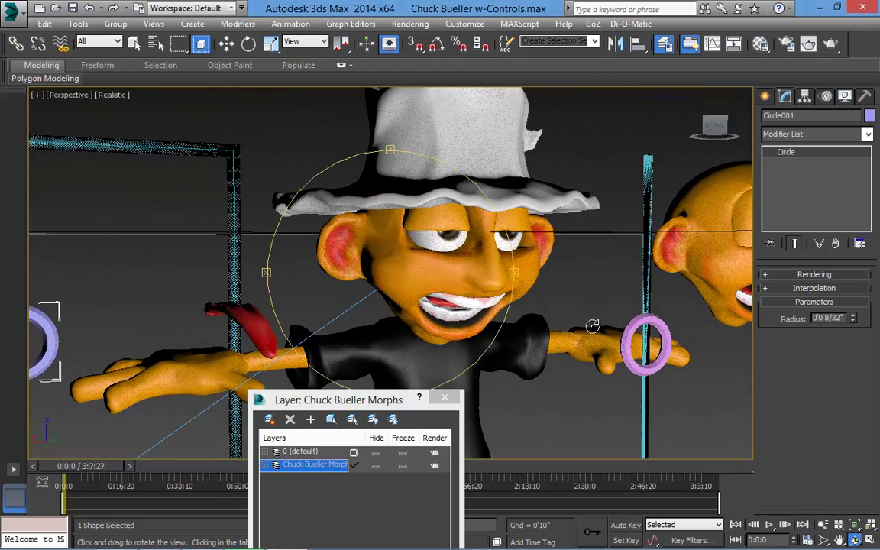
{"action": "left_click_drag", "start_coordinate": [468, 269], "coordinate": [400, 199]}
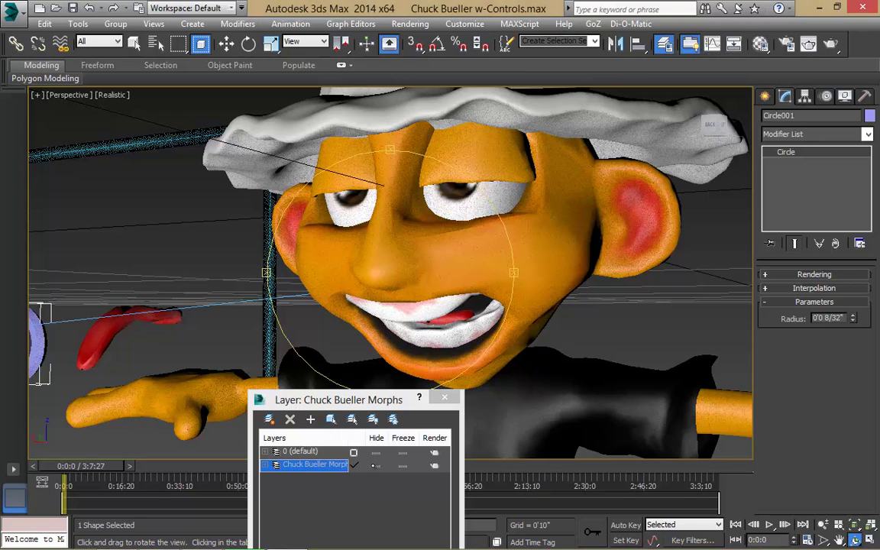
{"action": "left_click", "coordinate": [375, 465]}
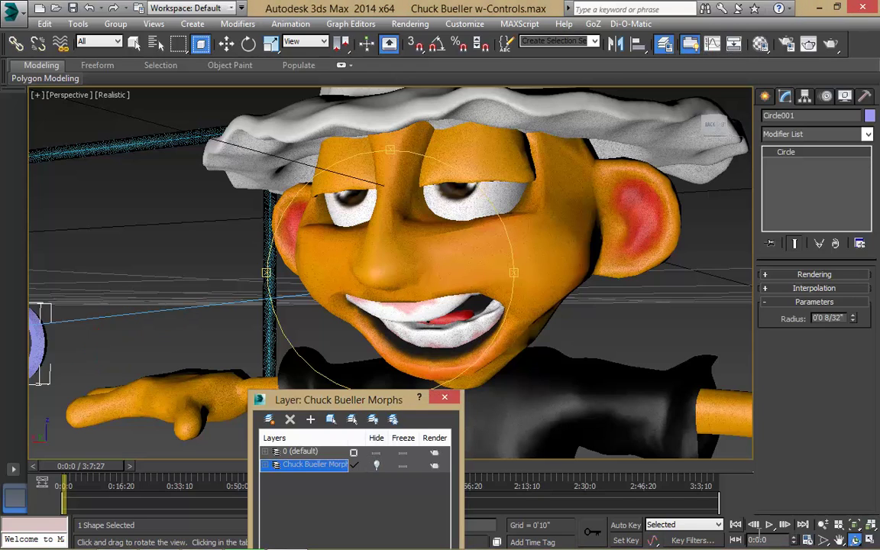
Examine the character from medium distance with both circle controls and their frames in view
{"action": "left_click", "coordinate": [823, 524]}
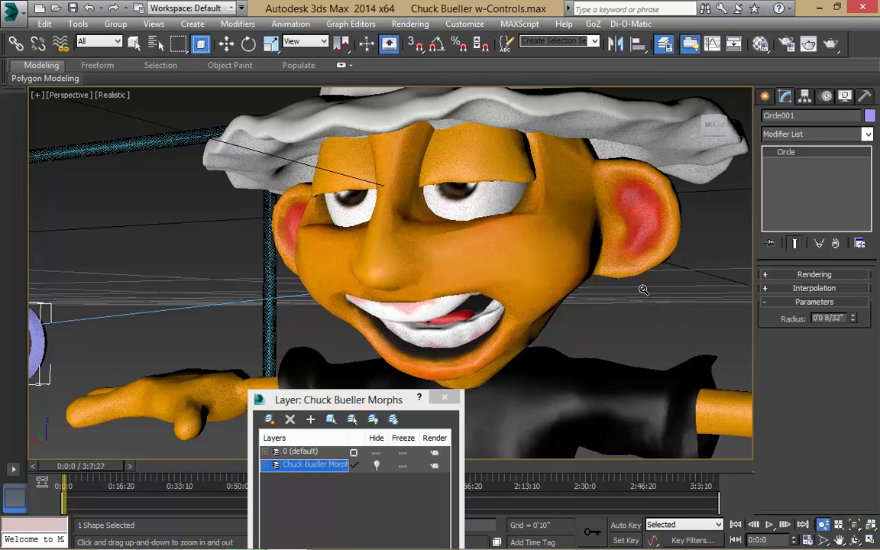
{"action": "left_click_drag", "start_coordinate": [643, 290], "coordinate": [694, 379]}
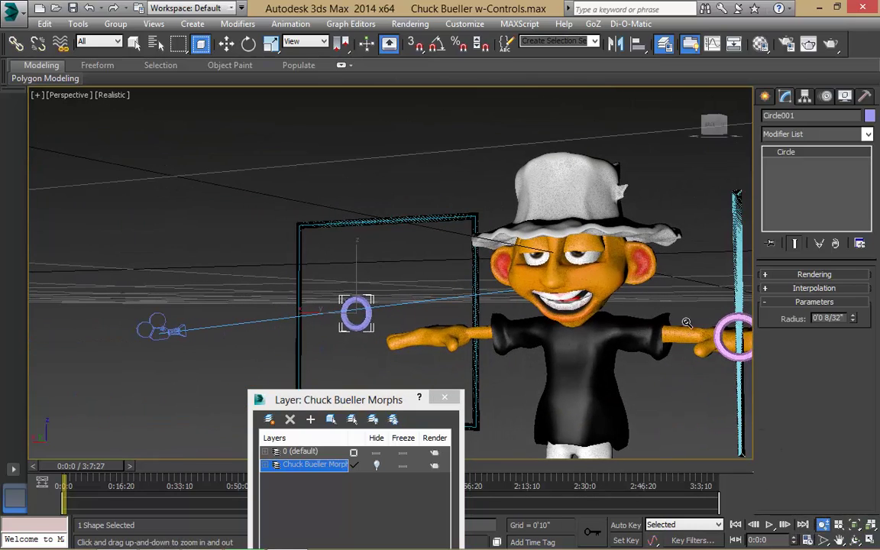
{"action": "left_click_drag", "start_coordinate": [687, 322], "coordinate": [717, 405]}
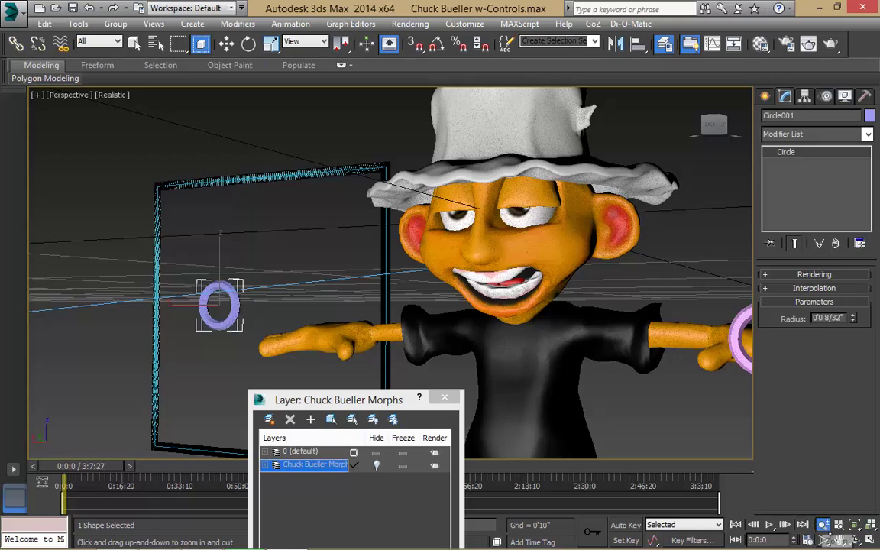
{"action": "left_click", "coordinate": [839, 539]}
{"action": "left_click_drag", "start_coordinate": [650, 299], "coordinate": [570, 305]}
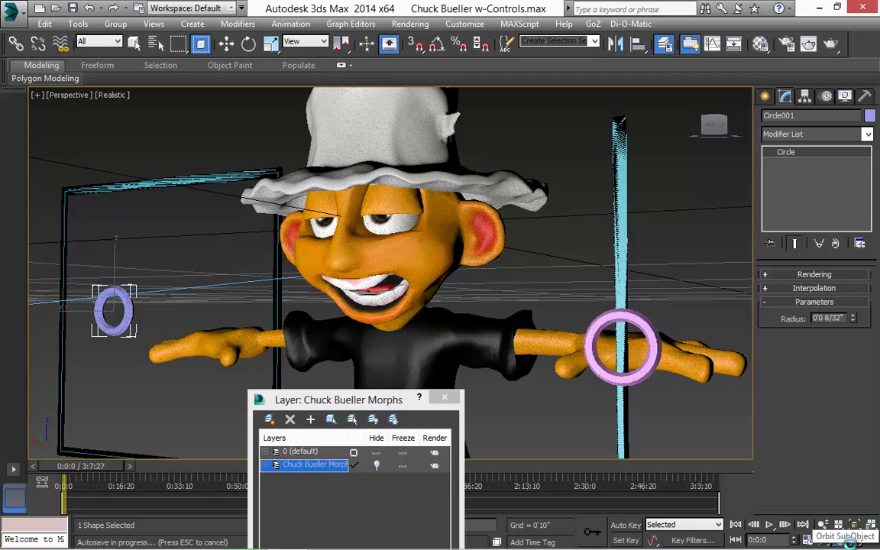
{"action": "left_click", "coordinate": [839, 540]}
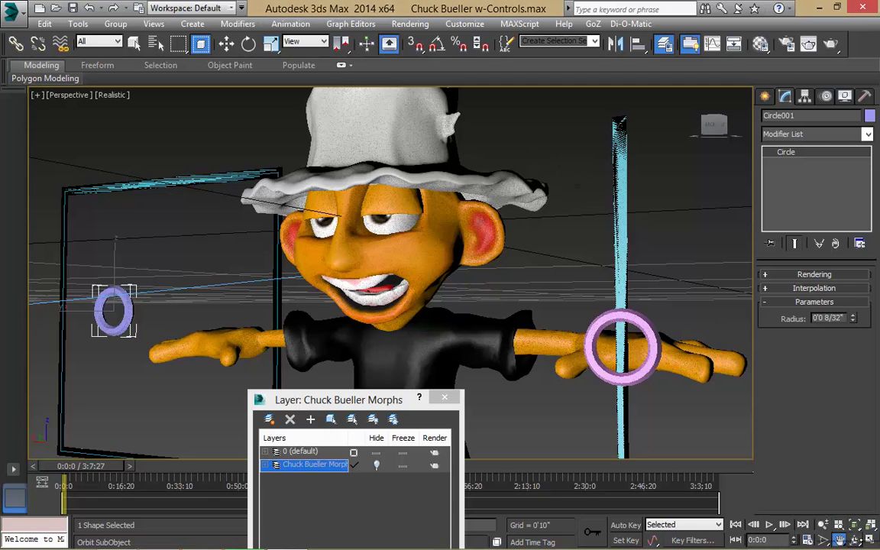
Inspect the character's posed mouth and face at close range after orbiting to the other side
{"action": "left_click", "coordinate": [855, 539]}
{"action": "left_click_drag", "start_coordinate": [399, 277], "coordinate": [725, 392]}
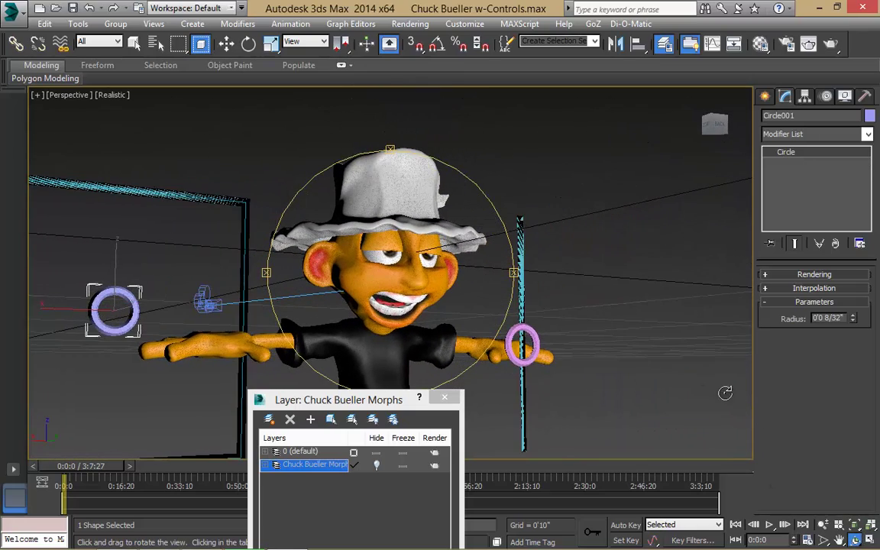
{"action": "left_click", "coordinate": [823, 524]}
{"action": "left_click_drag", "start_coordinate": [428, 262], "coordinate": [511, 305]}
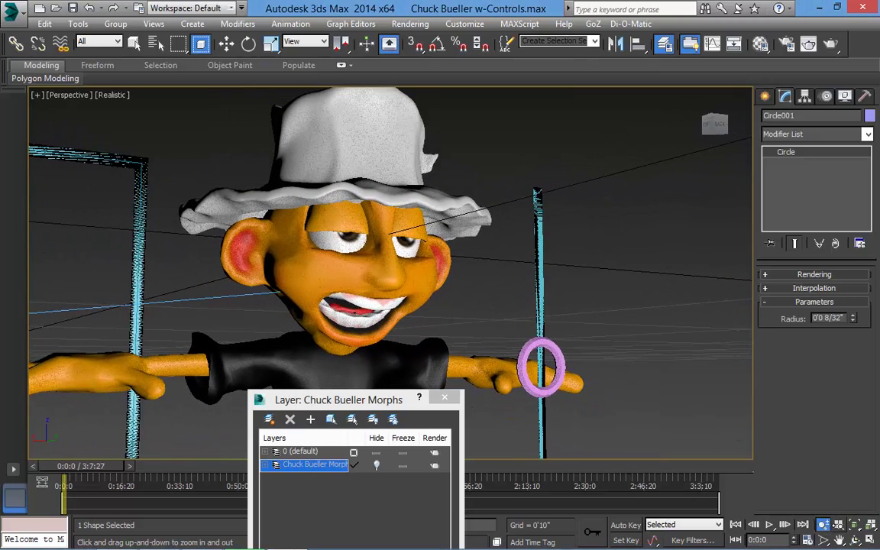
{"action": "key", "text": "ctrl+p"}
{"action": "left_click_drag", "start_coordinate": [442, 285], "coordinate": [603, 336]}
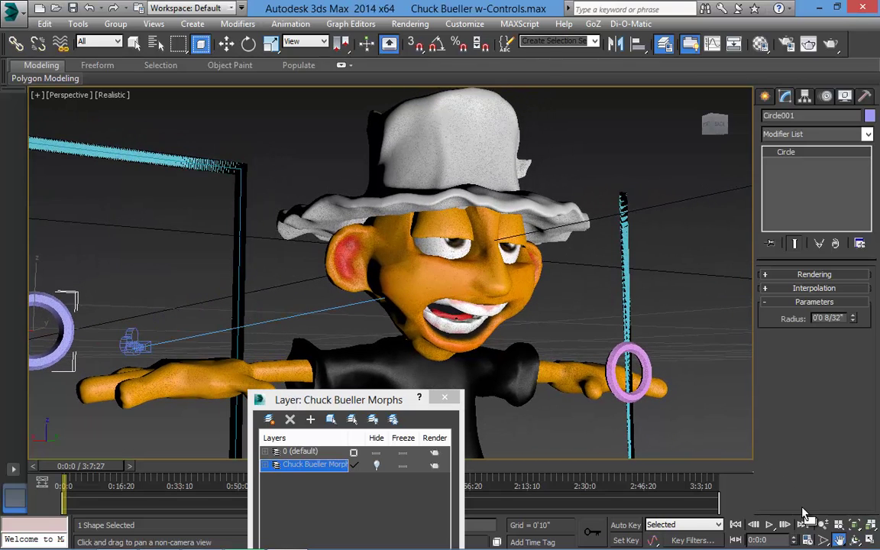
{"action": "left_click", "coordinate": [823, 525]}
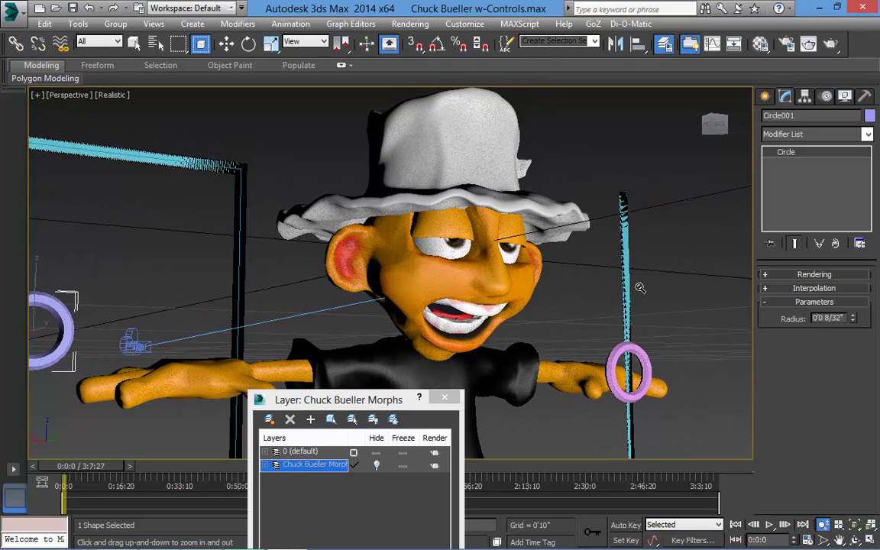
{"action": "mouse_move", "coordinate": [552, 247]}
{"action": "left_mouse_down"}
{"action": "mouse_move", "coordinate": [553, 257]}
{"action": "mouse_move", "coordinate": [564, 255]}
{"action": "left_mouse_up"}
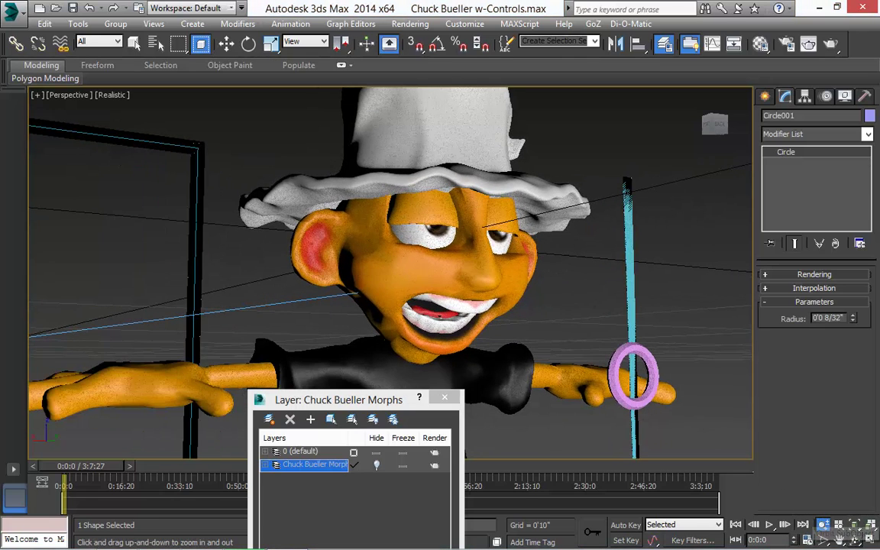
Lower the blue circle control slightly and shift it sideways away from the head to reshape the mouth, leaving it deselected
{"action": "left_click", "coordinate": [855, 539]}
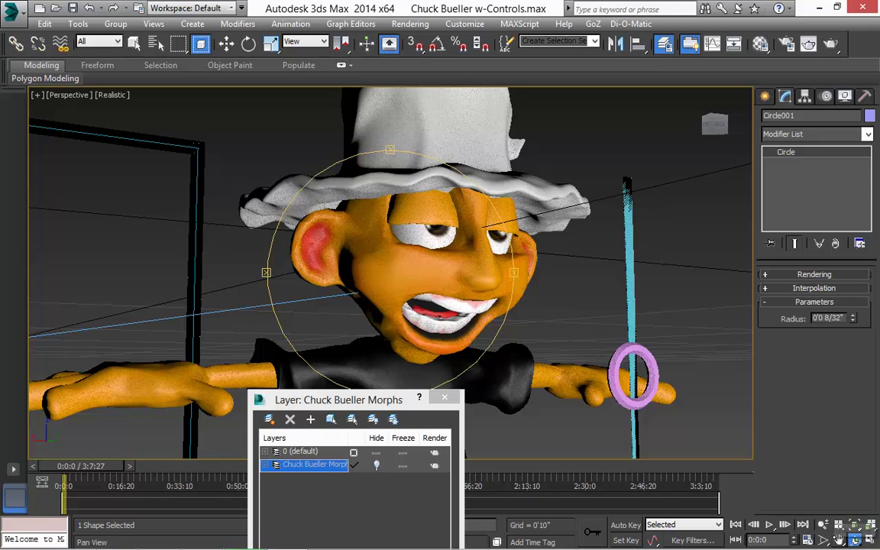
{"action": "left_click", "coordinate": [839, 540]}
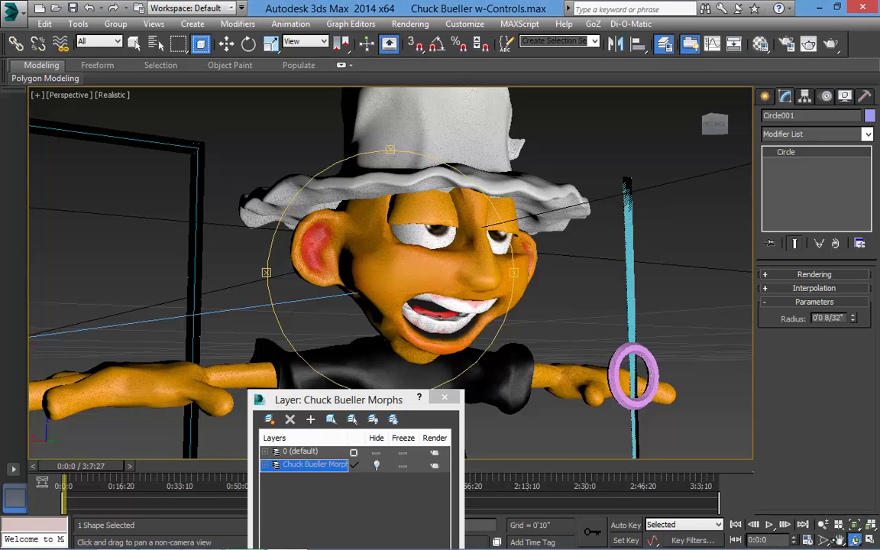
{"action": "left_click_drag", "start_coordinate": [413, 322], "coordinate": [456, 316]}
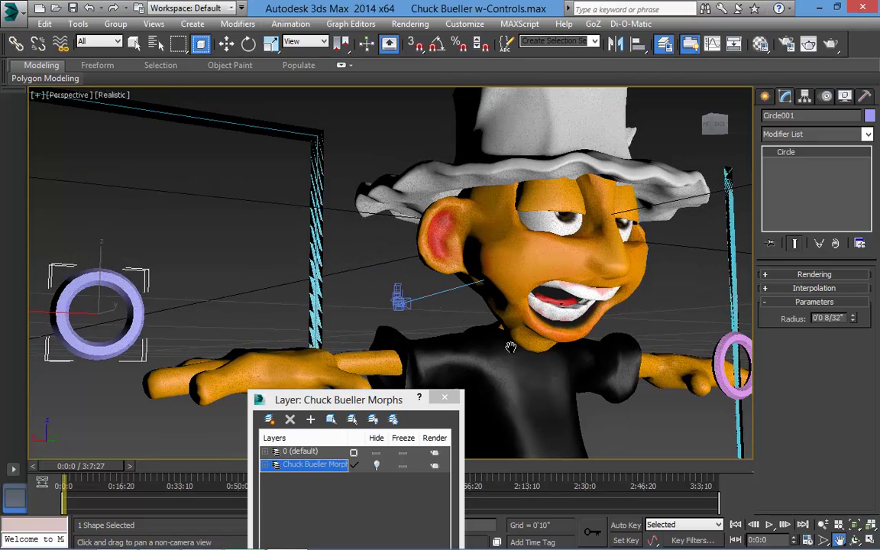
{"action": "right_click", "coordinate": [396, 295]}
{"action": "key", "text": "w"}
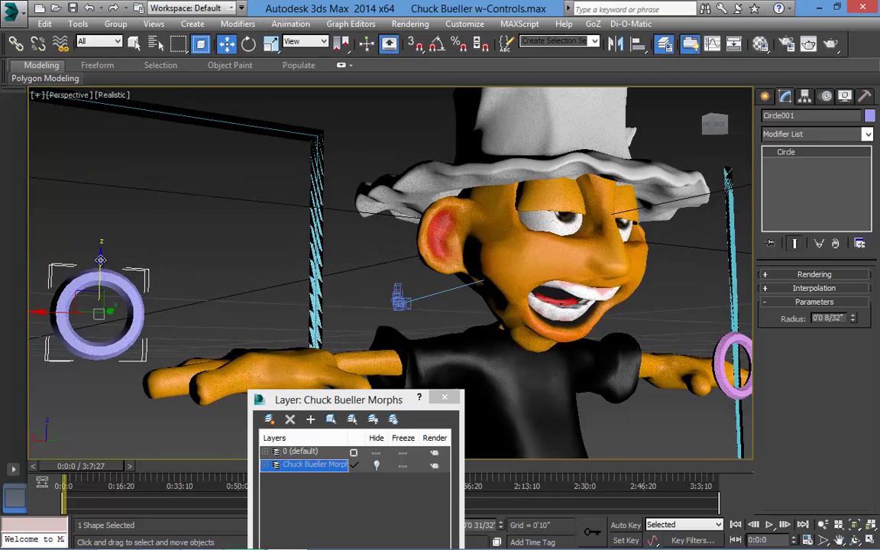
{"action": "left_click_drag", "start_coordinate": [84, 361], "coordinate": [115, 287]}
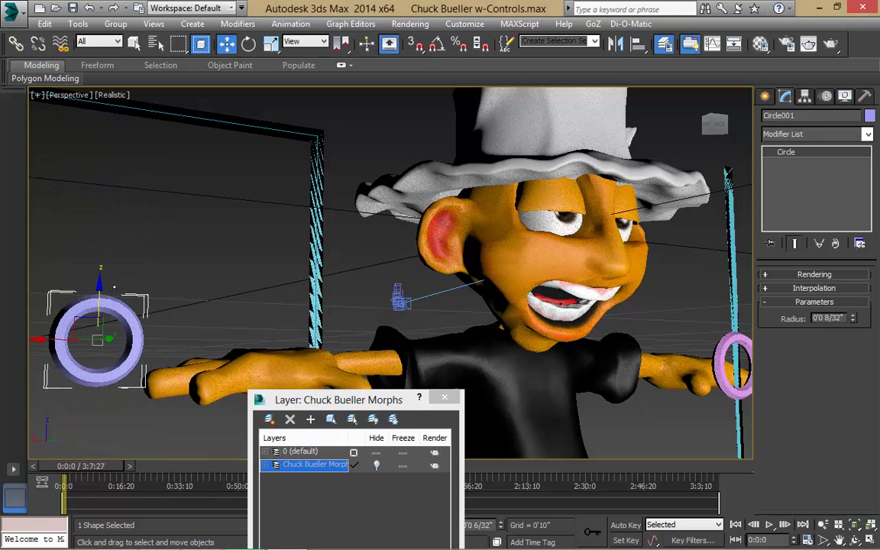
{"action": "left_click_drag", "start_coordinate": [47, 339], "coordinate": [6, 340]}
{"action": "left_click", "coordinate": [28, 316]}
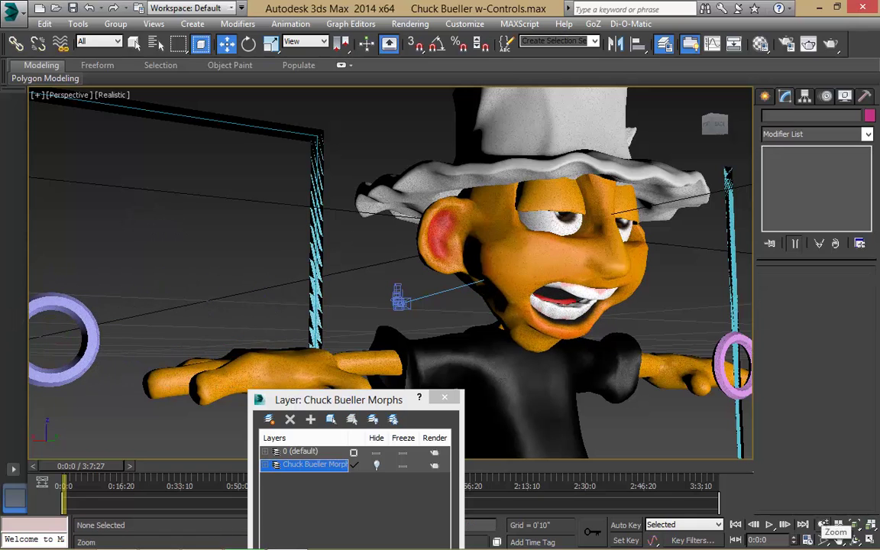
Examine the reshaped mouth with the whole face and the pink circle control in view
{"action": "key", "text": "alt+z"}
{"action": "left_click_drag", "start_coordinate": [666, 340], "coordinate": [670, 365]}
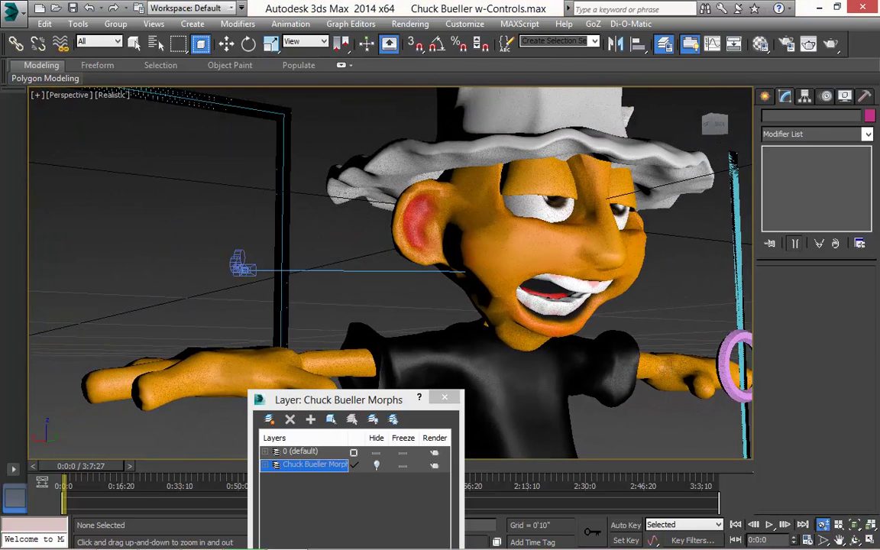
{"action": "left_click", "coordinate": [839, 539]}
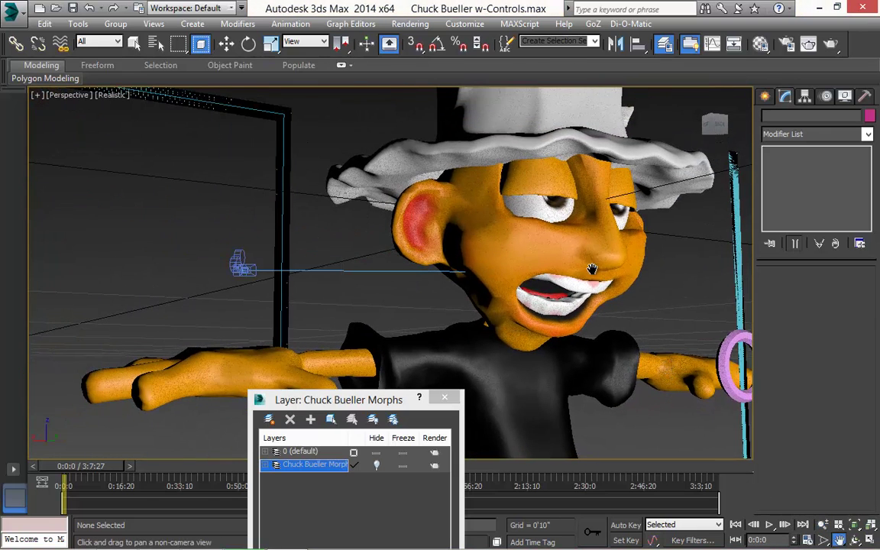
{"action": "left_click_drag", "start_coordinate": [592, 269], "coordinate": [705, 260]}
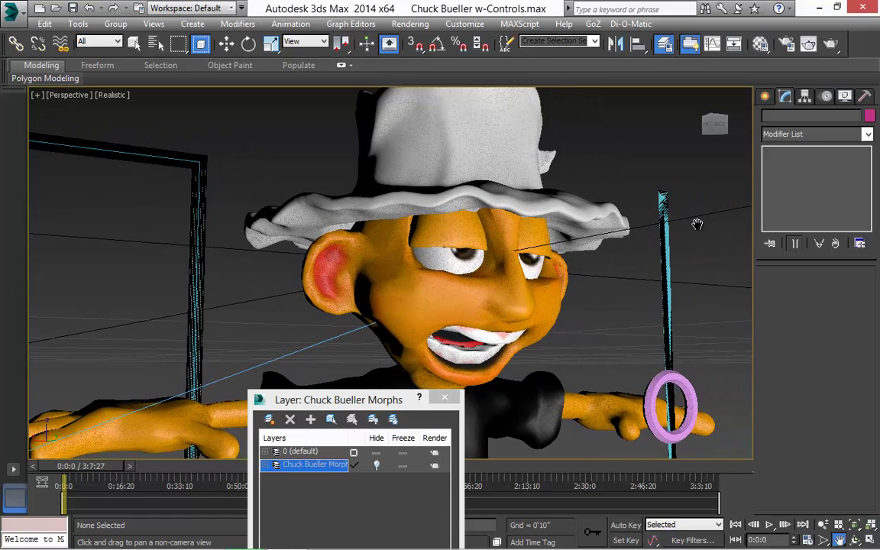